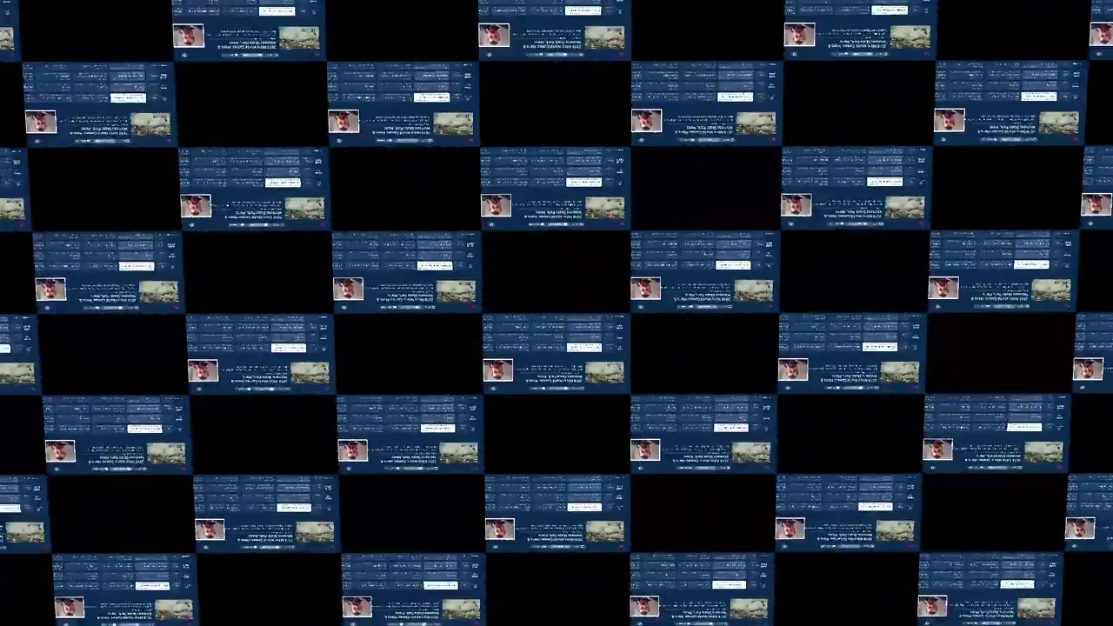
Preview each channel's show from Vevo Pop through Generation Iron and Spirit Bear to Wine & Cheese Party
key(Down)
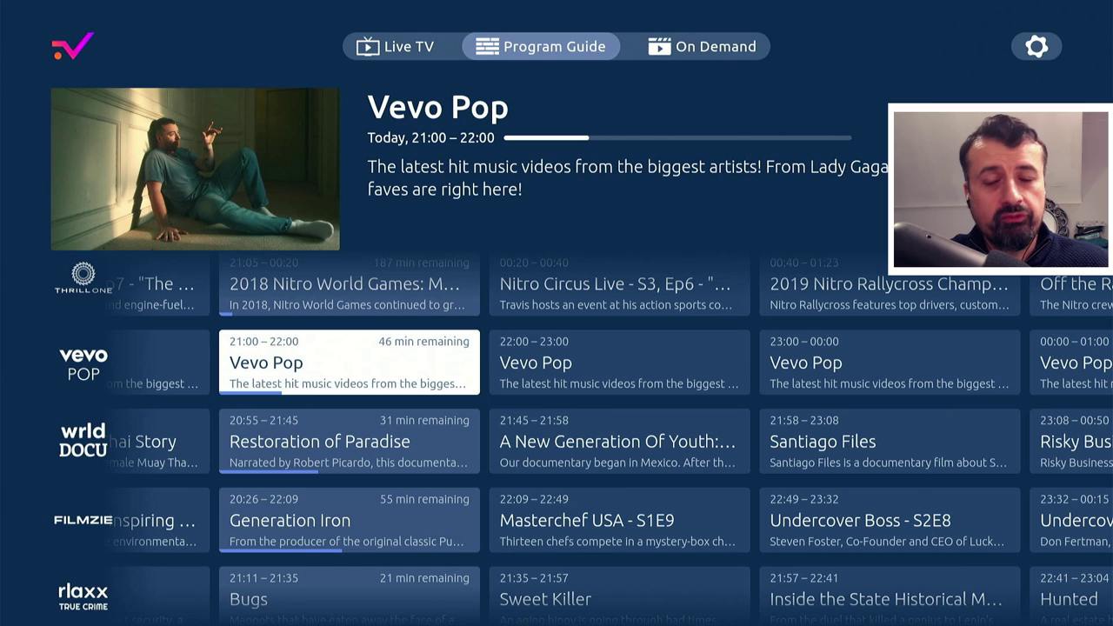
key(Down)
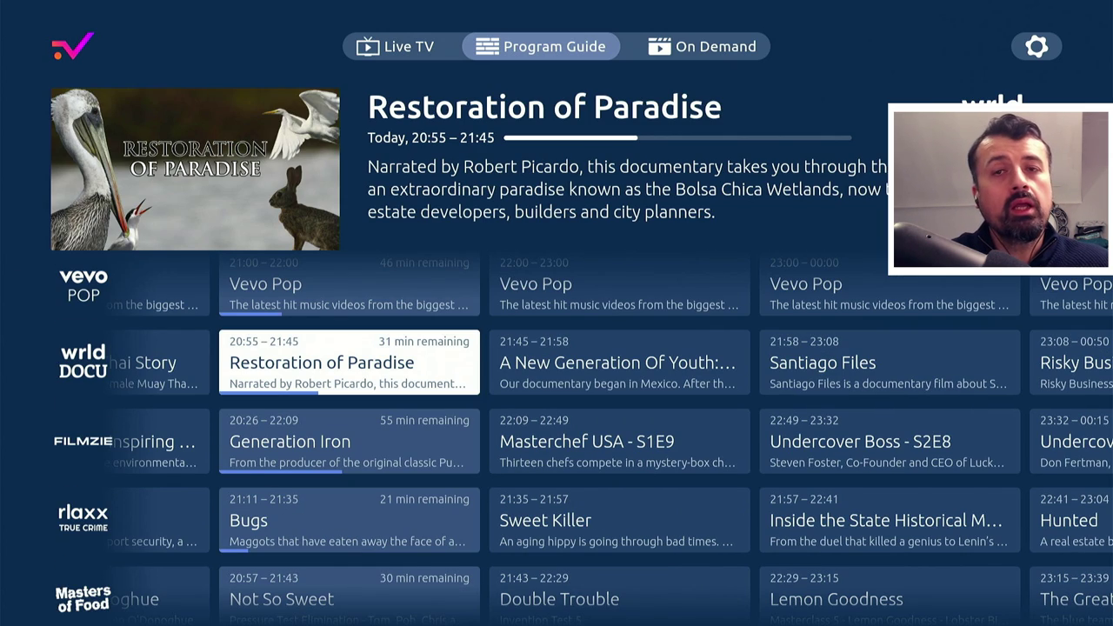
key(Down)
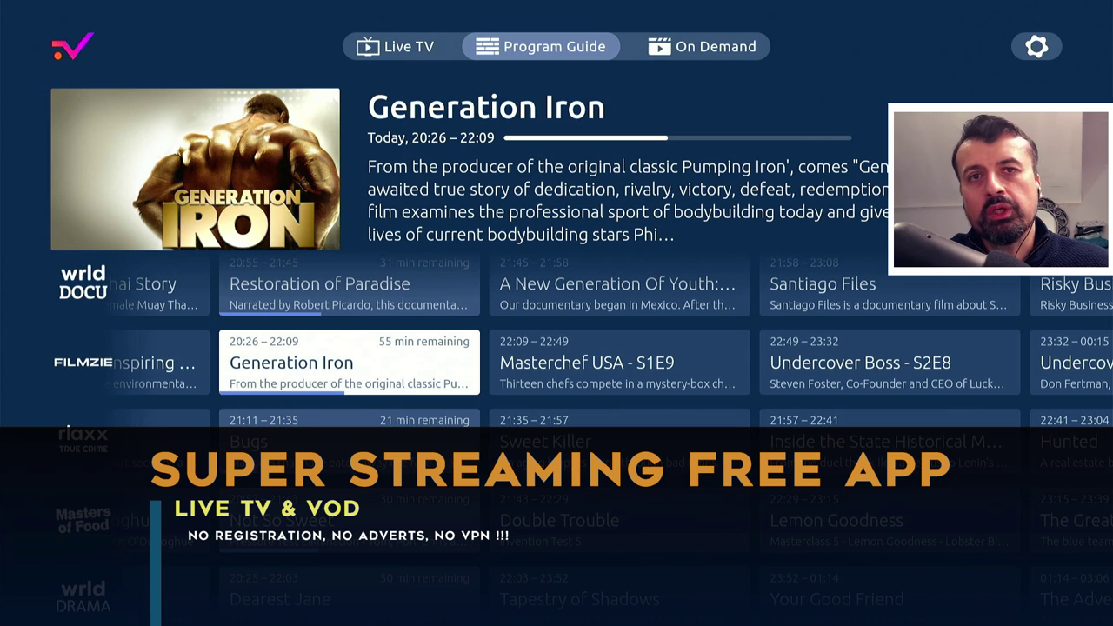
key(Down)
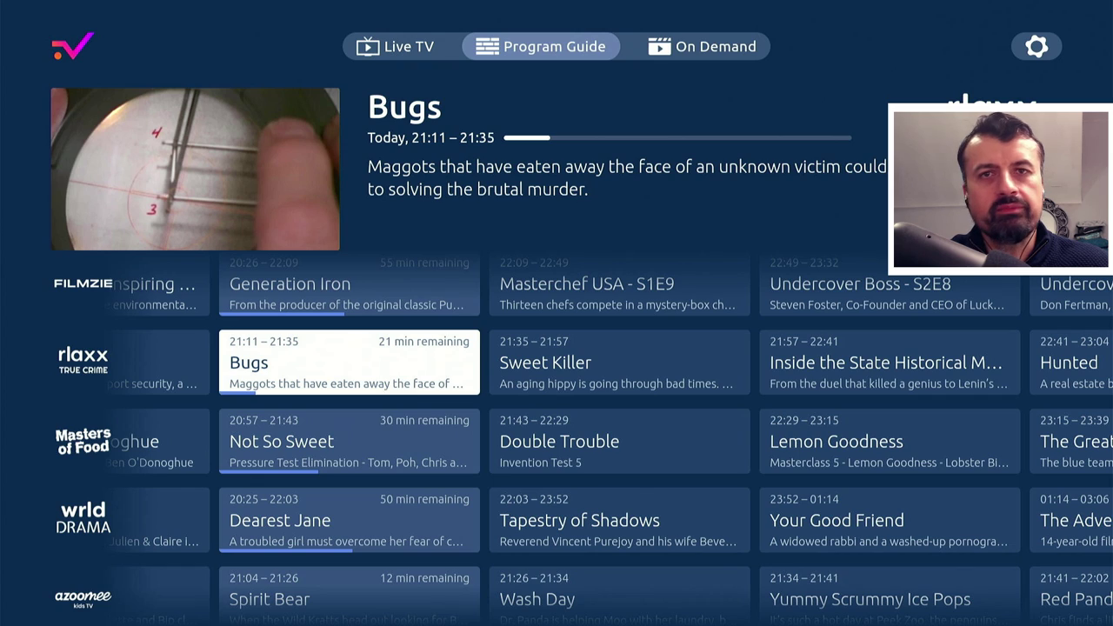
key(Down)
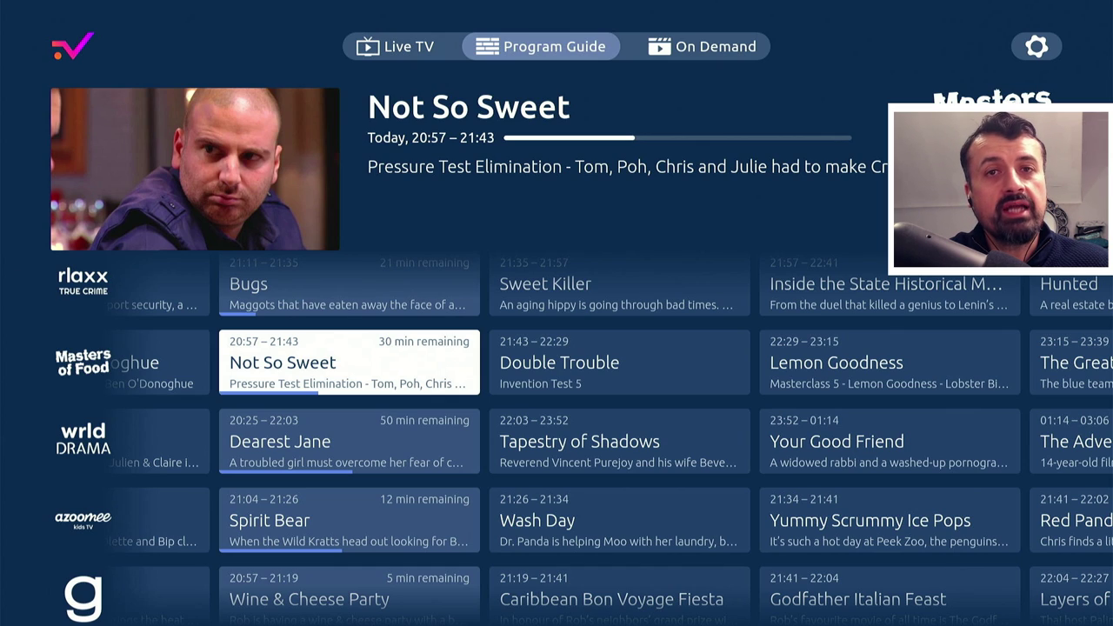
key(Down)
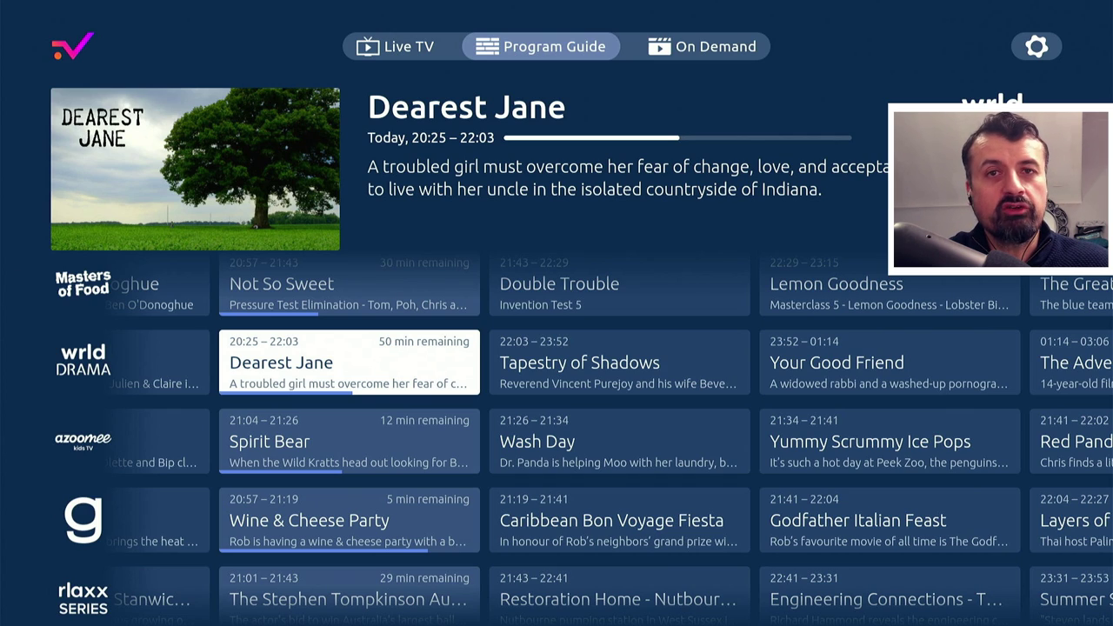
key(Down)
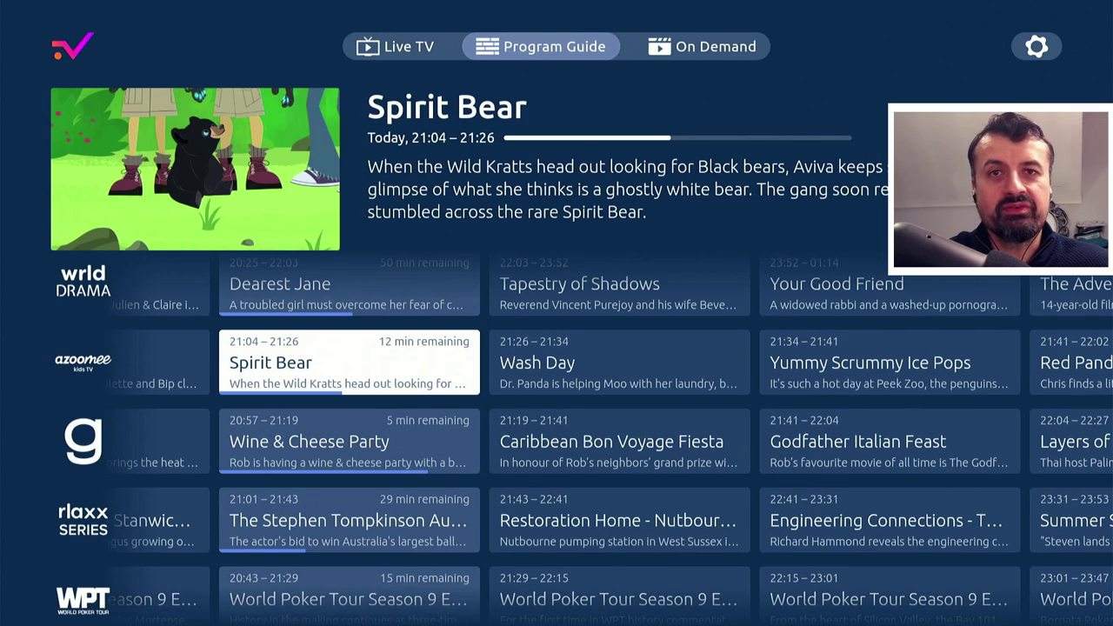
key(Down)
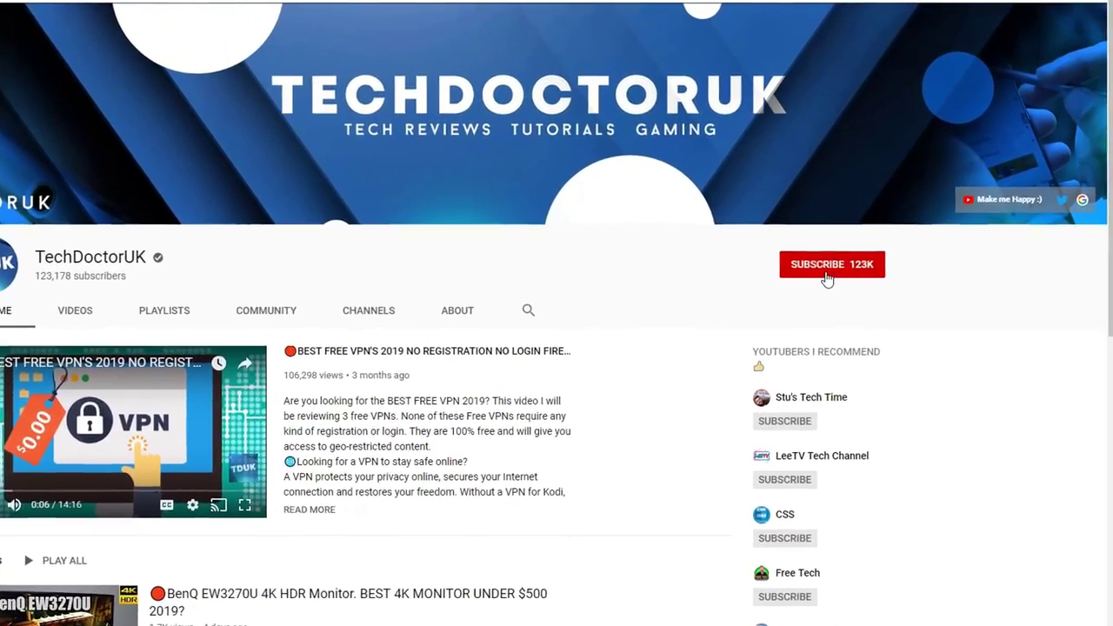
Subscribe to the TechDoctorUK channel and enable its notification bell
click(843, 257)
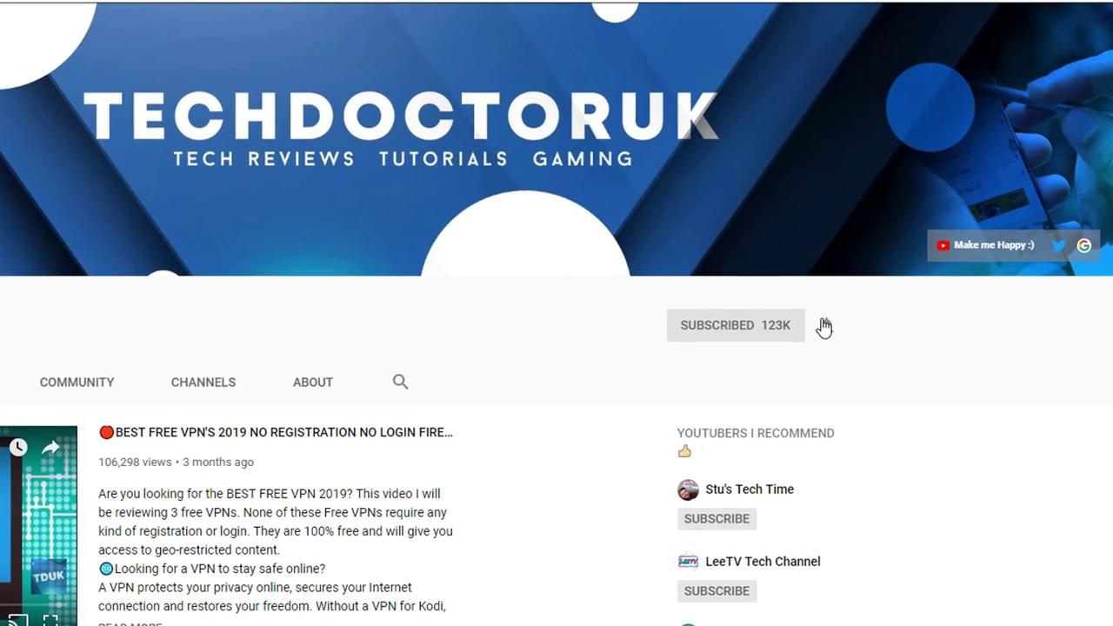
click(837, 313)
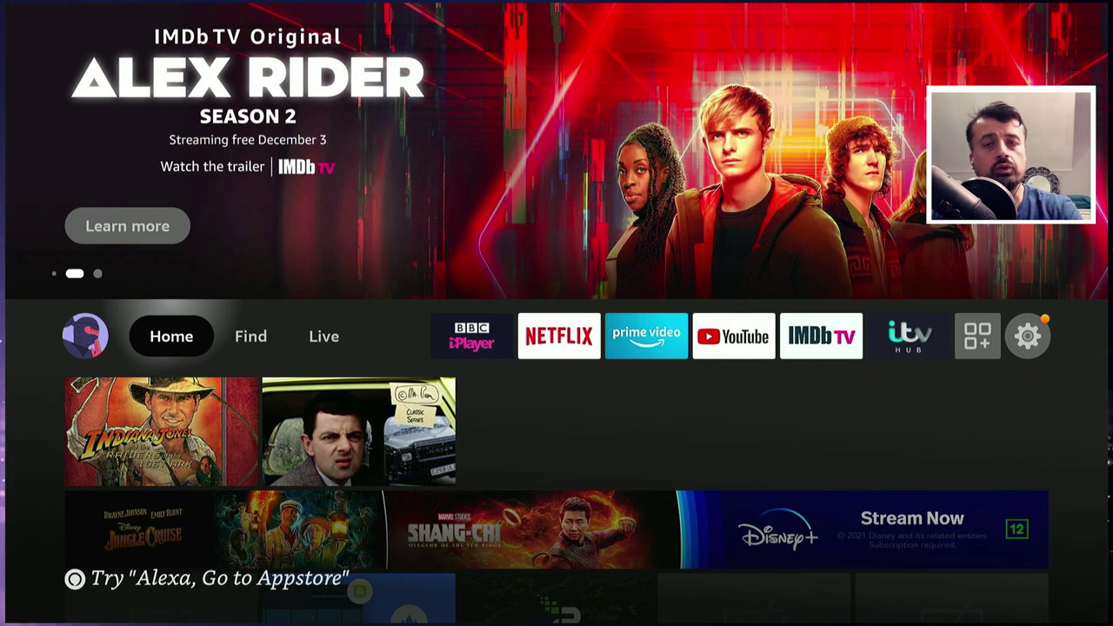
key(Right)
key(Right)
key(Right)
key(Right)
key(Right)
key(Right)
key(Right)
key(Right)
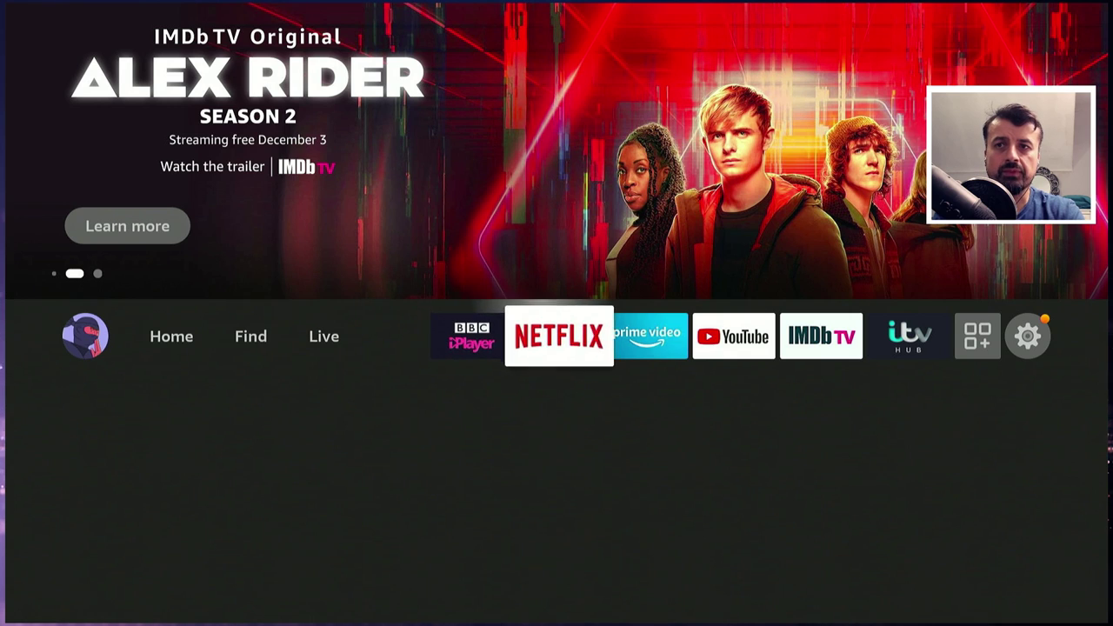
key(Right)
key(Right)
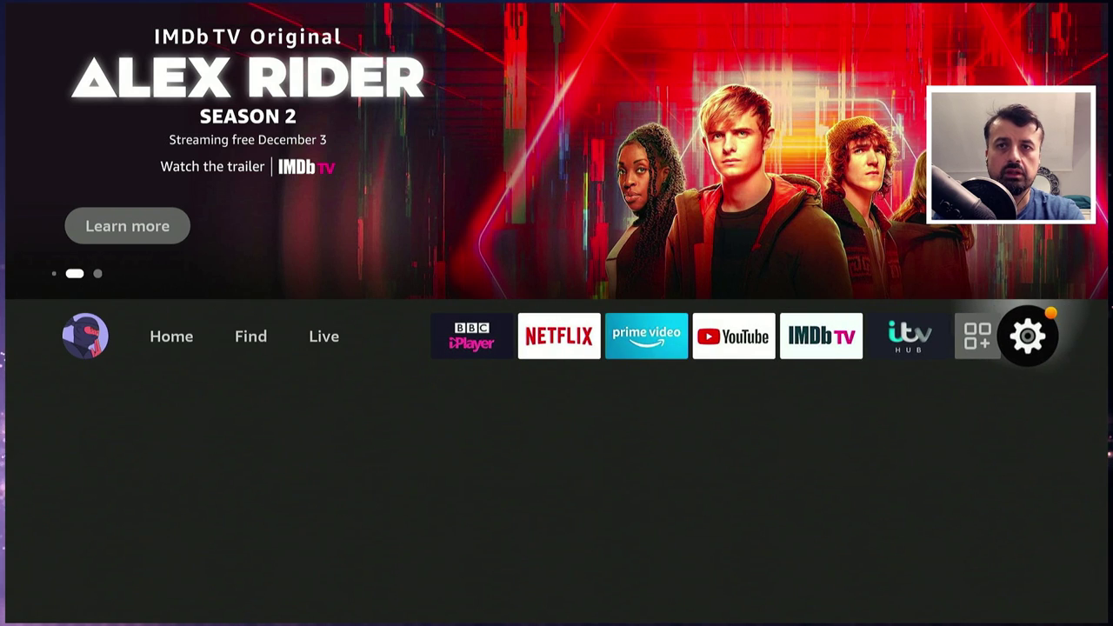
key(Down)
key(Down)
key(Down)
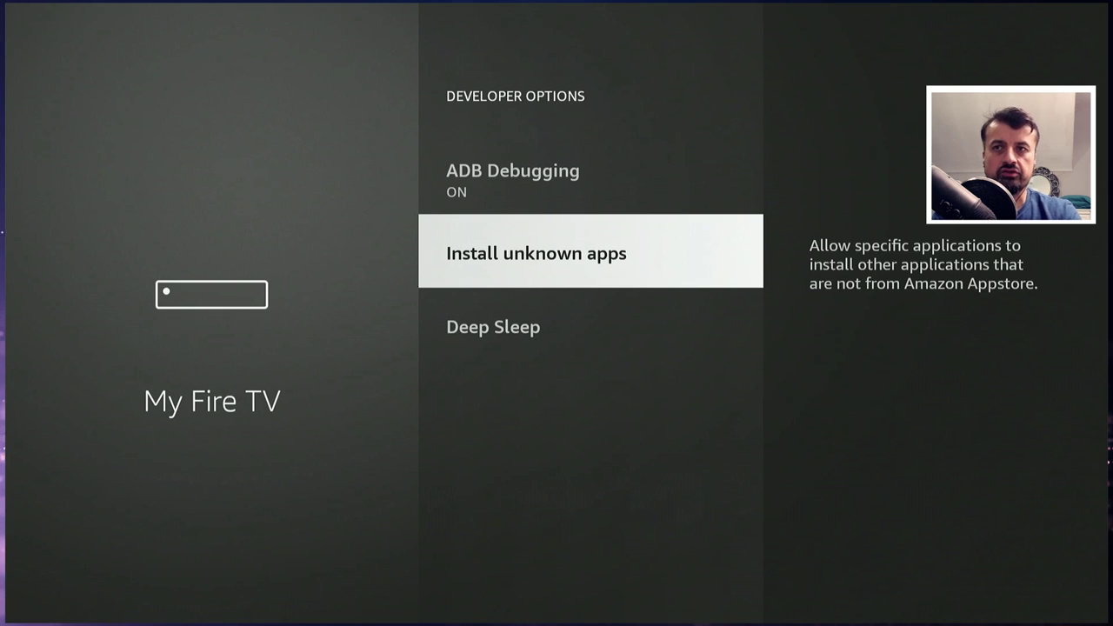
key(Return)
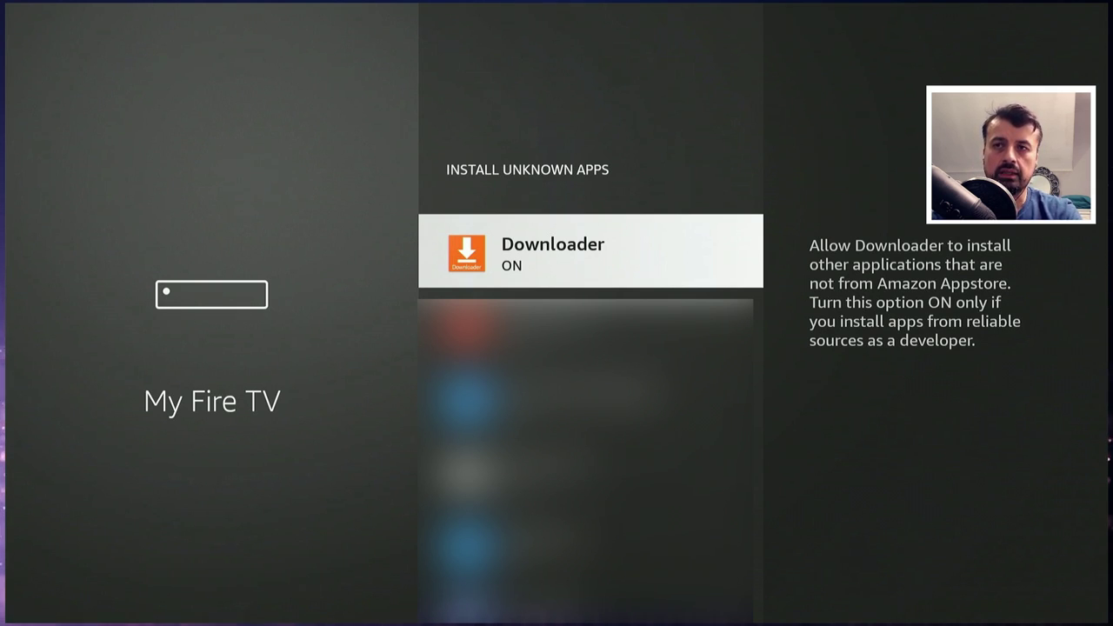
key(Escape)
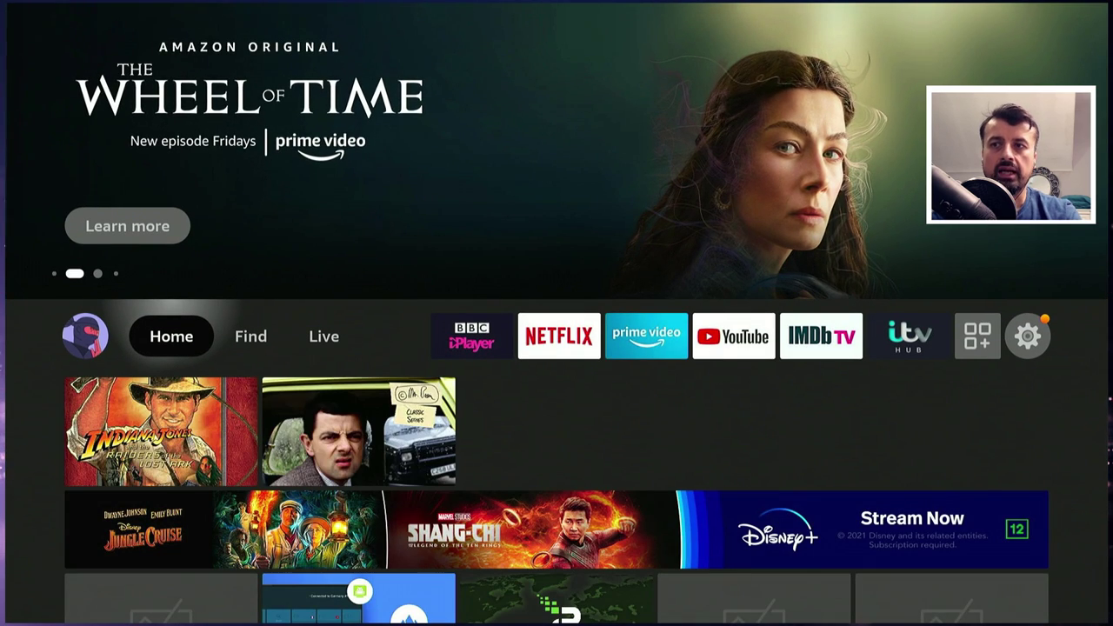
Focus Downloader's URL field and bring up the on-screen keyboard
key(Down)
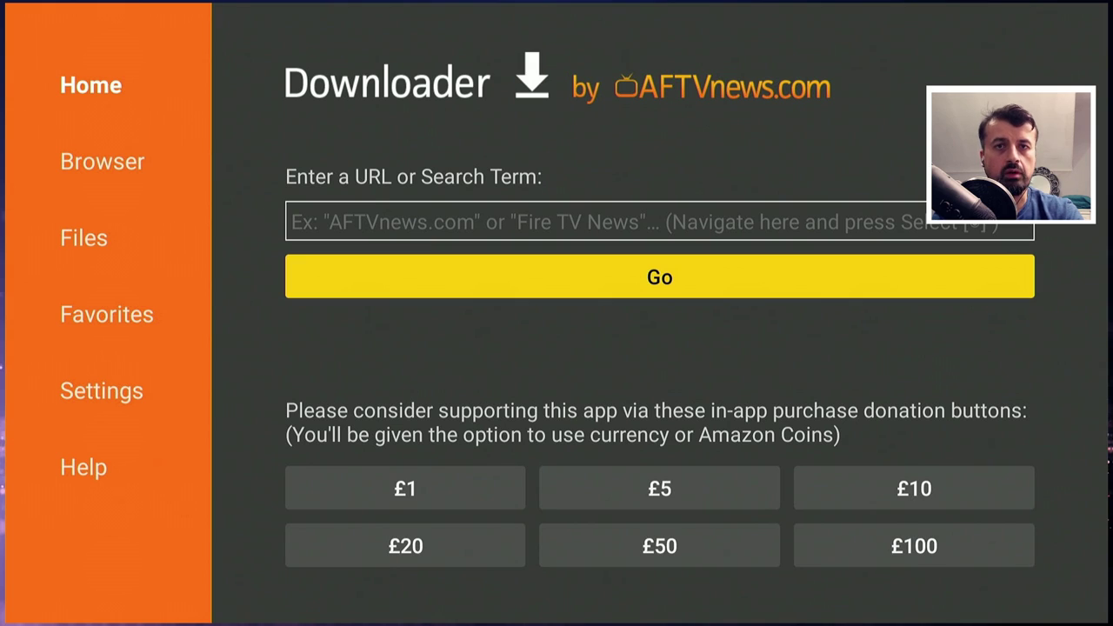
key(Up)
key(Return)
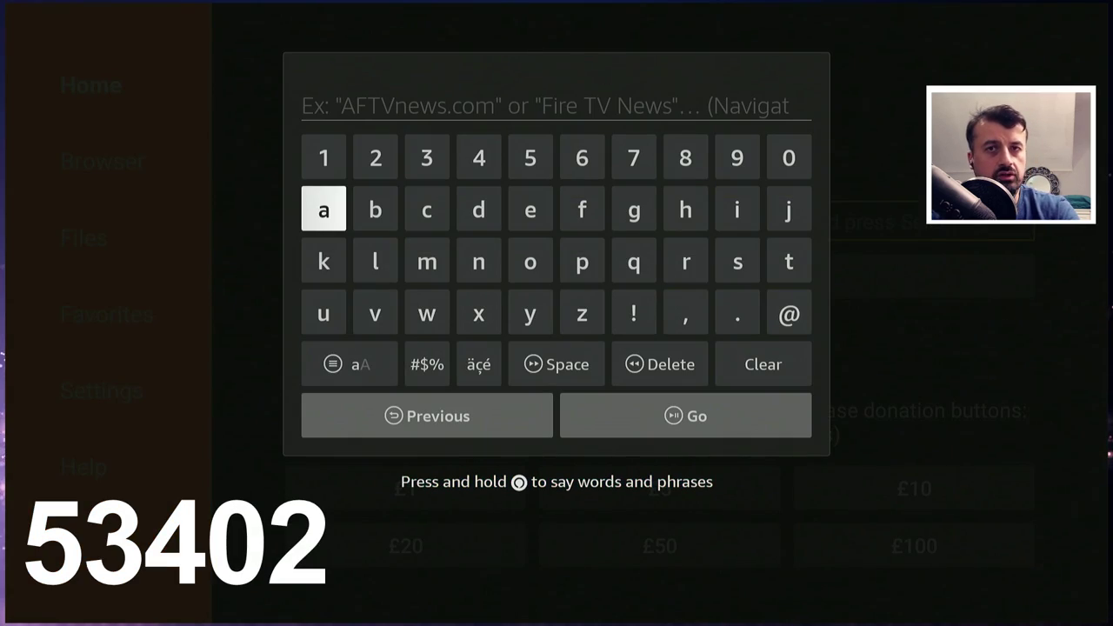
Enter the short code 53402 and submit it with Go
key(Right)
key(Right)
key(Right)
key(Right)
key(Up)
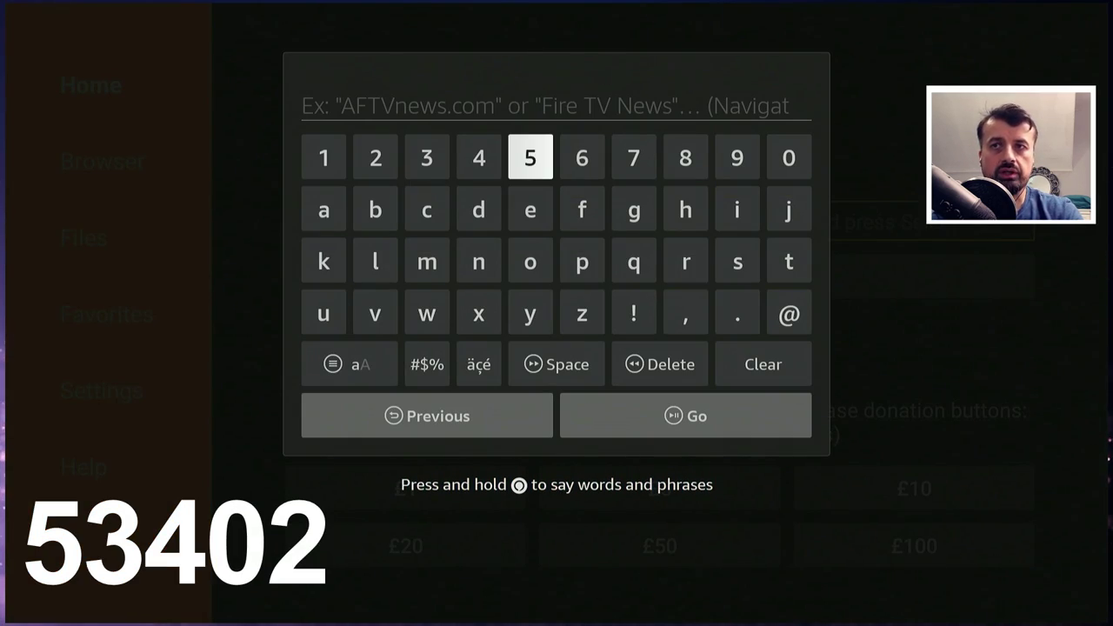
key(Return)
key(Left)
key(Left)
key(Return)
key(Right)
key(Return)
key(Left)
key(Left)
key(Left)
key(Left)
key(Return)
key(Right)
key(Right)
key(Return)
key(Down)
key(Down)
key(Down)
key(Down)
key(Down)
key(Right)
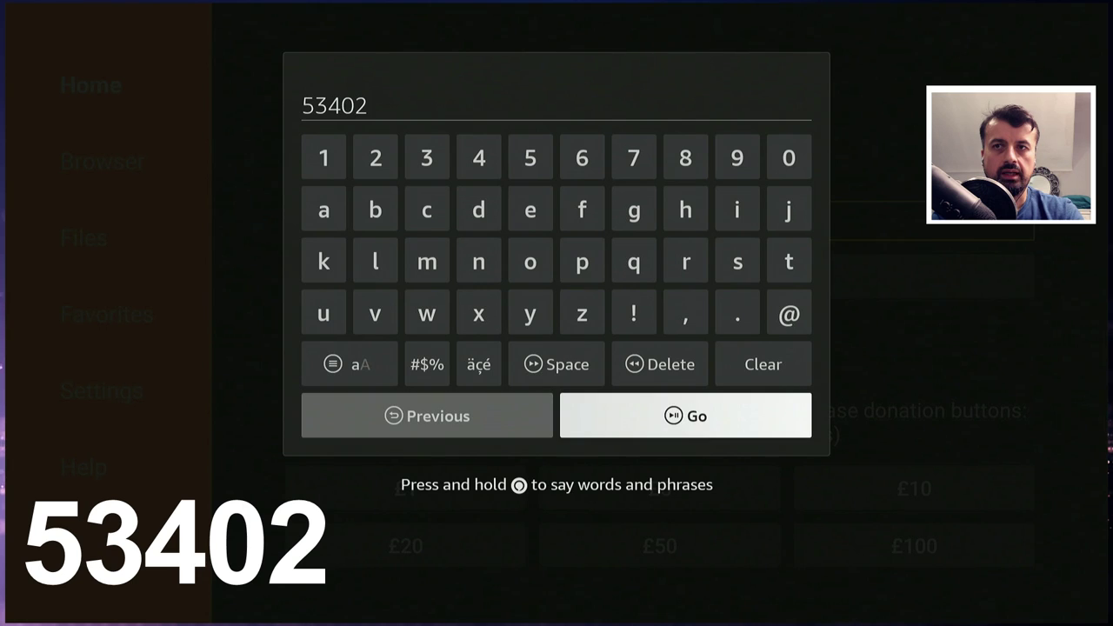
key(Return)
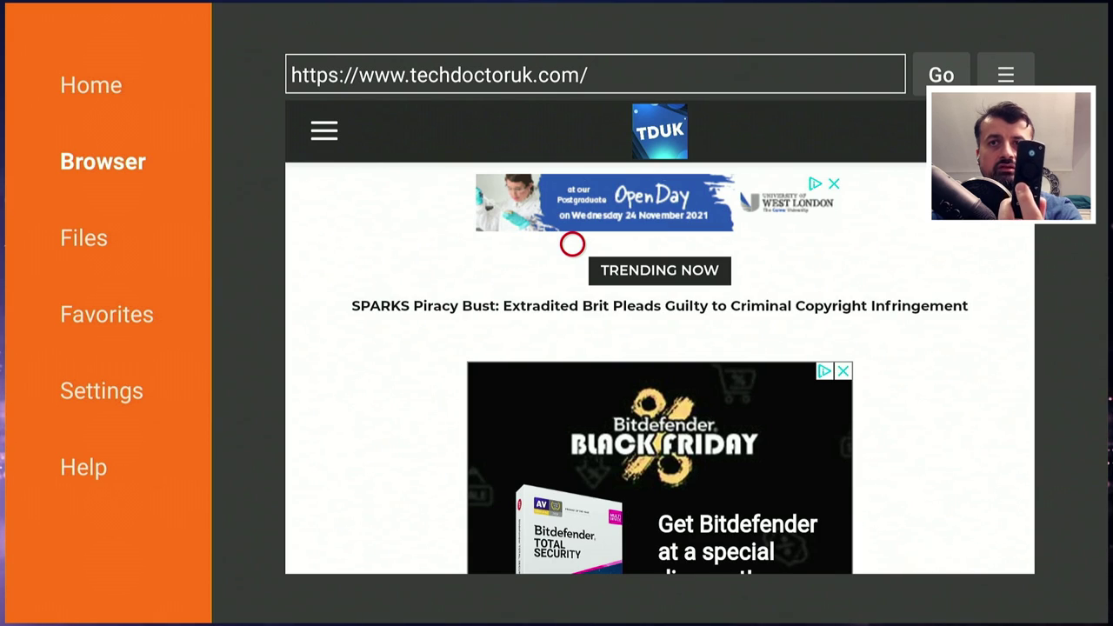
Save the current techdoctoruk.com page as a favorite from the Menu options
key(Menu)
key(Down)
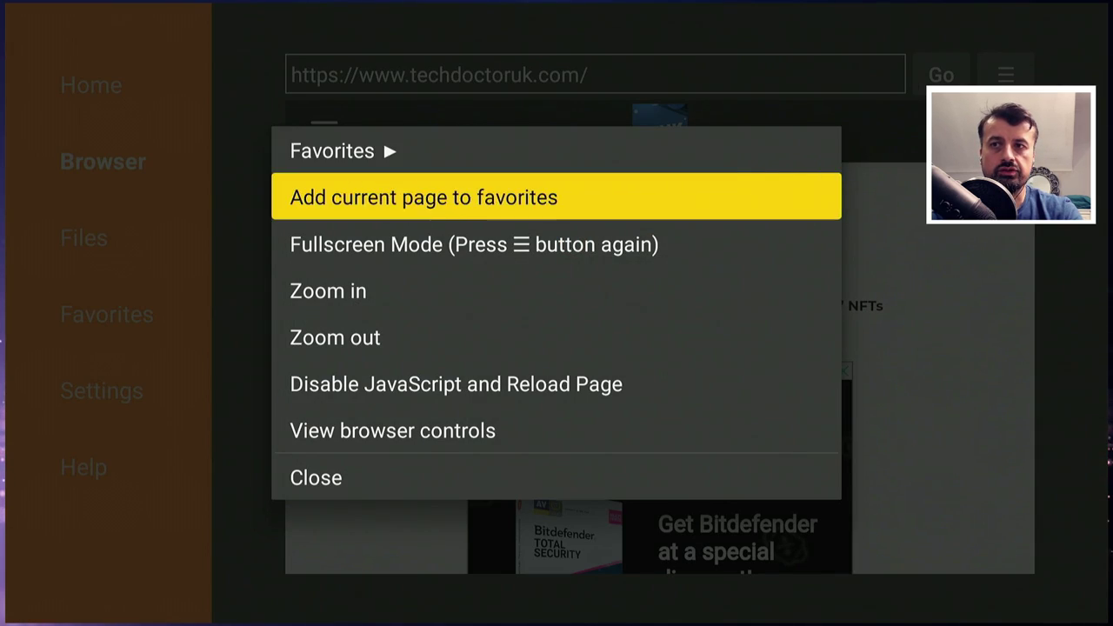
key(Down)
key(Up)
key(Return)
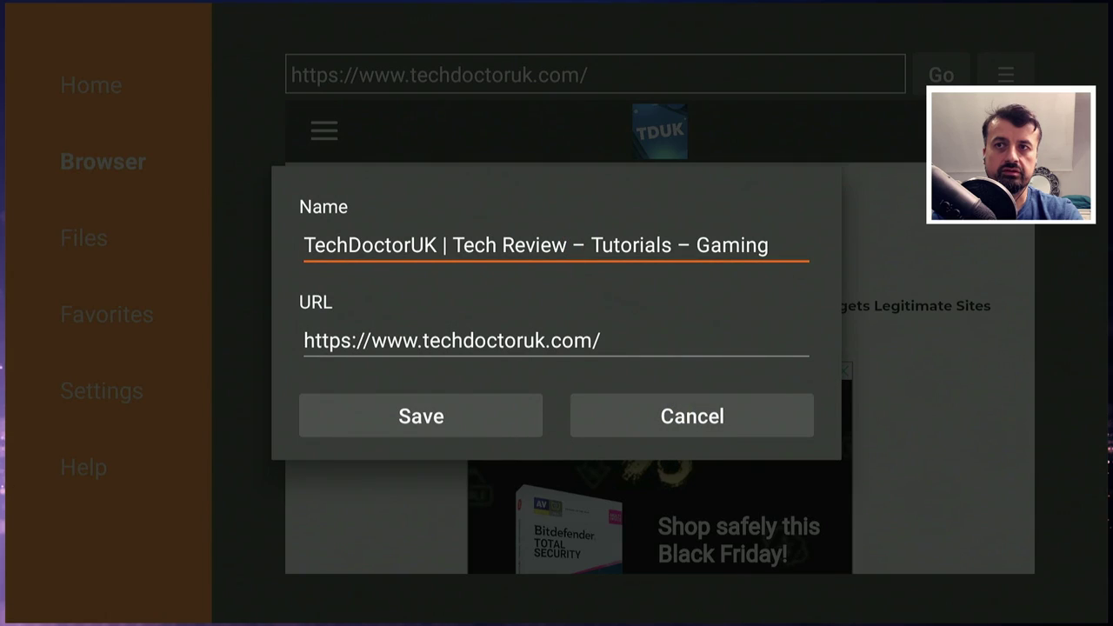
key(Down)
key(Down)
key(Left)
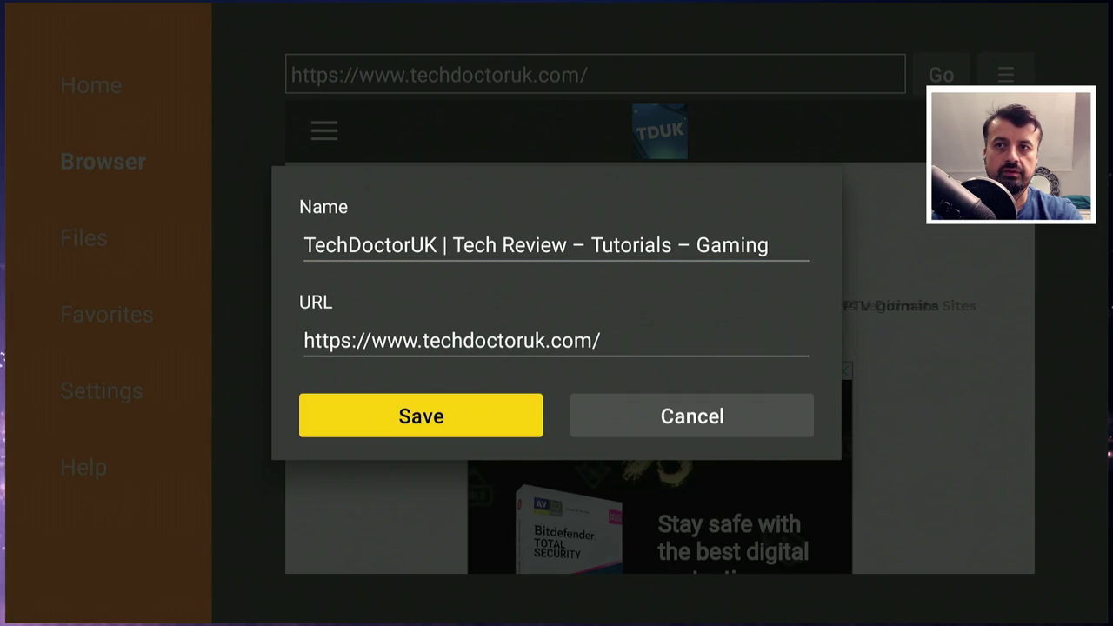
key(Return)
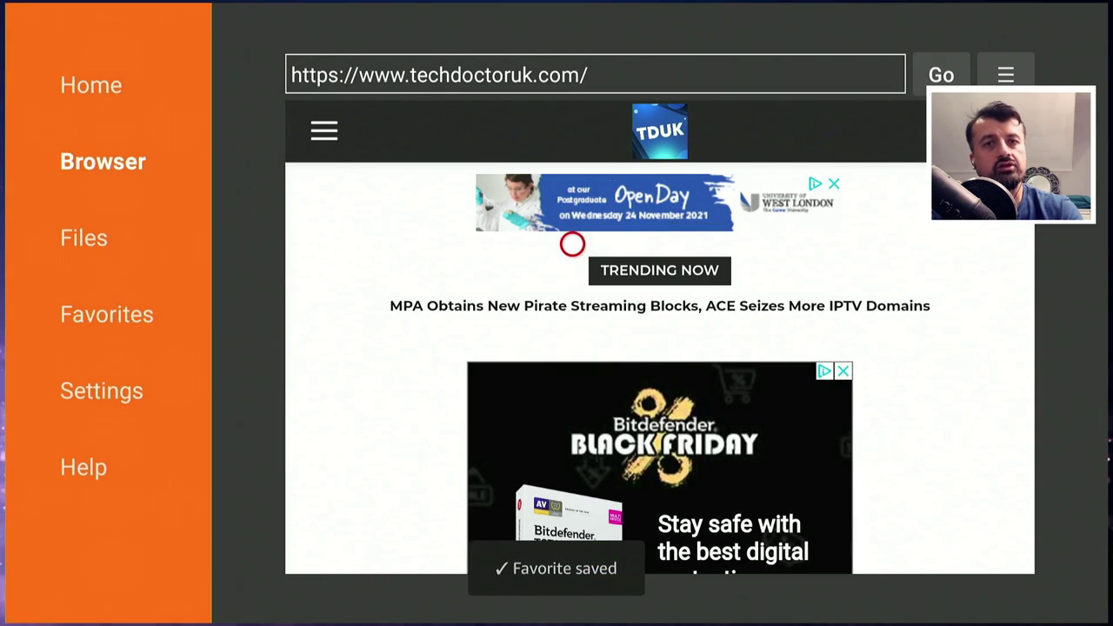
Open the Favorites section and select the saved TechDoctorUK entry
key(Left)
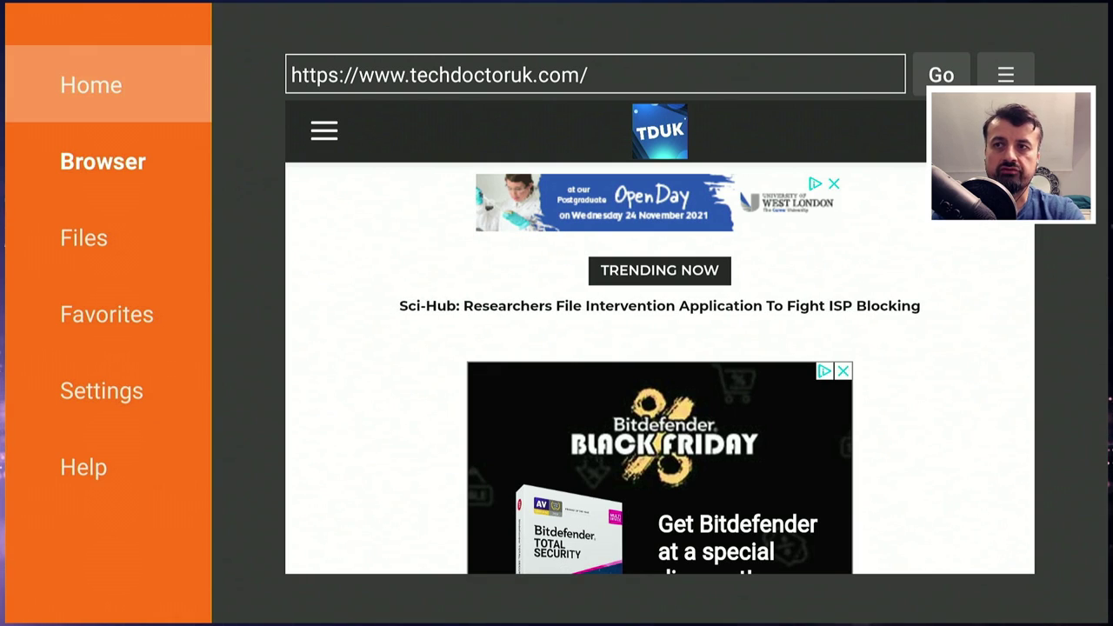
key(Down)
key(Down)
key(Down)
key(Return)
key(Right)
key(Menu)
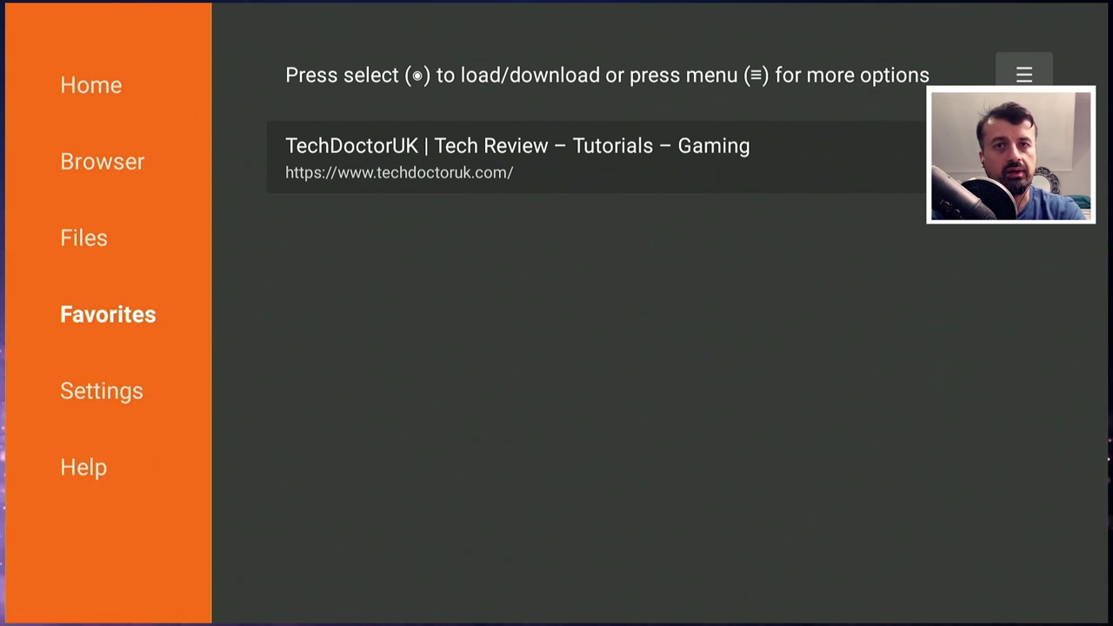
Open the TechDoctorUK favorite and use its site menu to reach the Rlaxx TV article
key(Return)
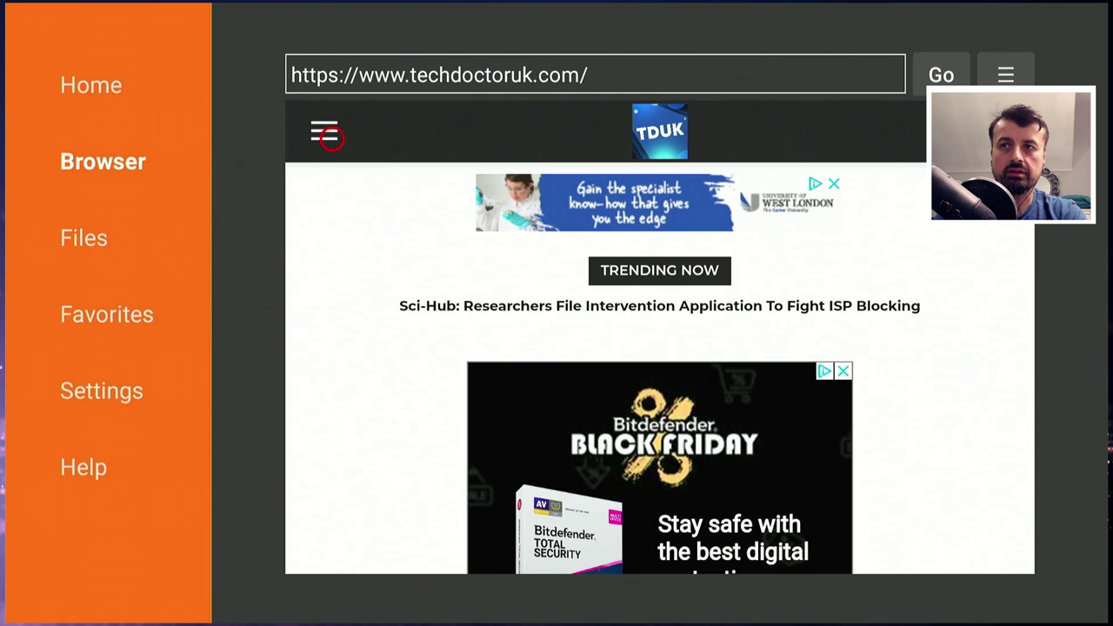
click(327, 135)
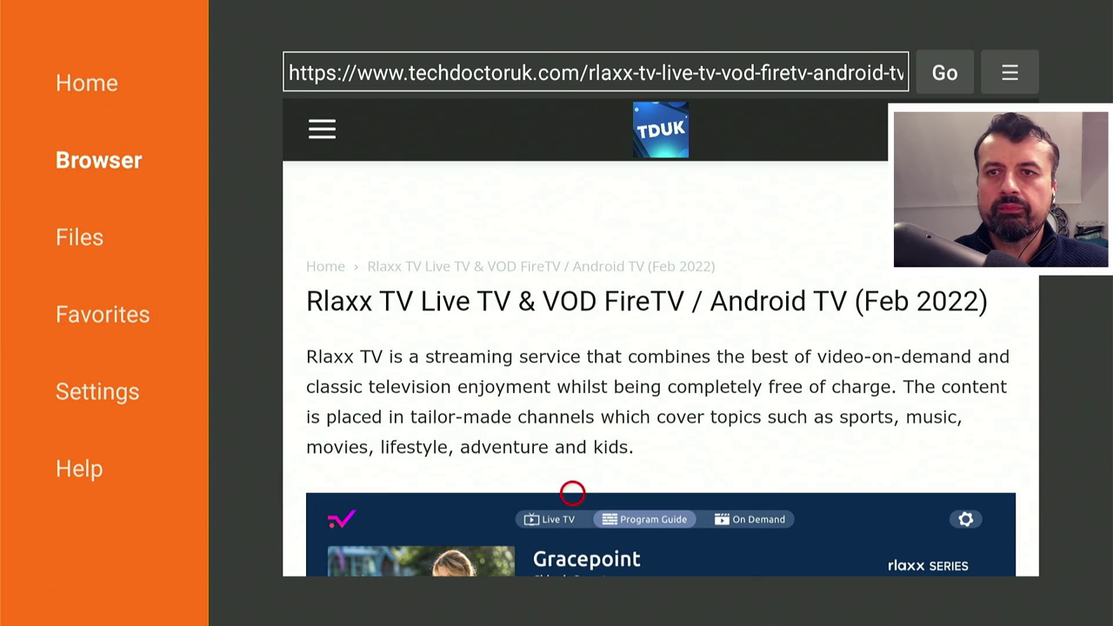
Scroll down the Rlaxx TV article to the Software Needed download links
scroll(572, 542, down, 6)
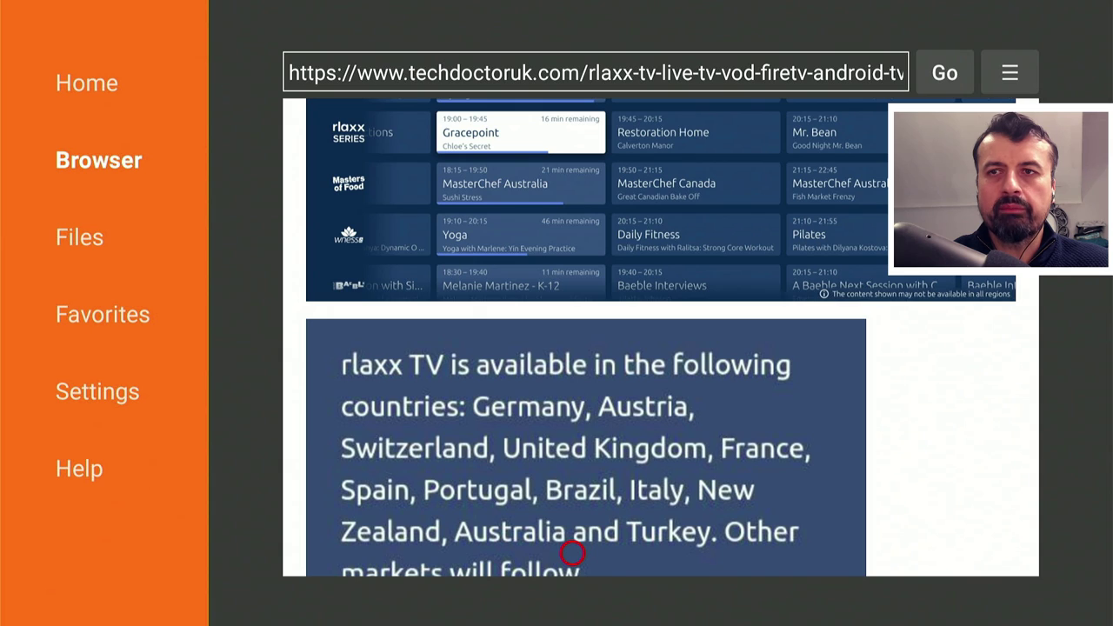
scroll(572, 553, down, 2)
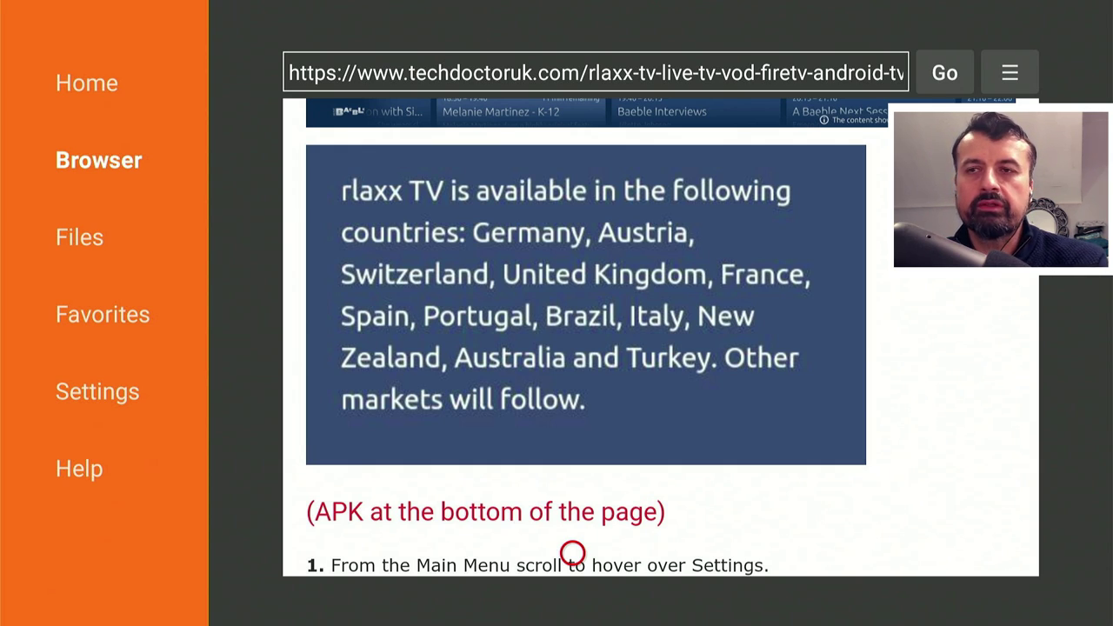
scroll(572, 553, down, 15)
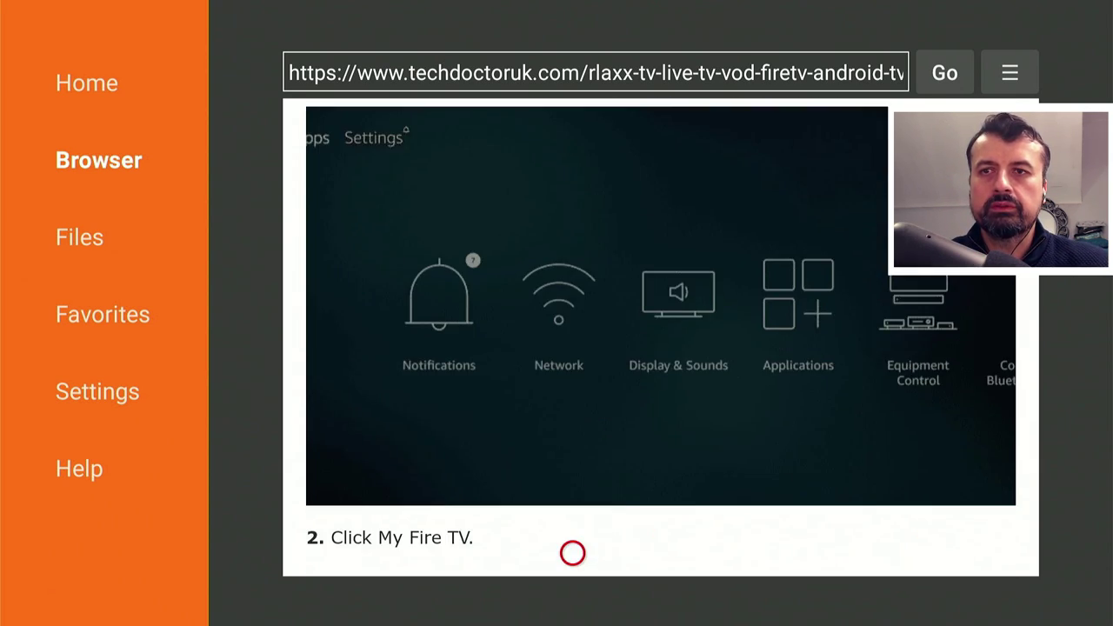
scroll(572, 554, down, 15)
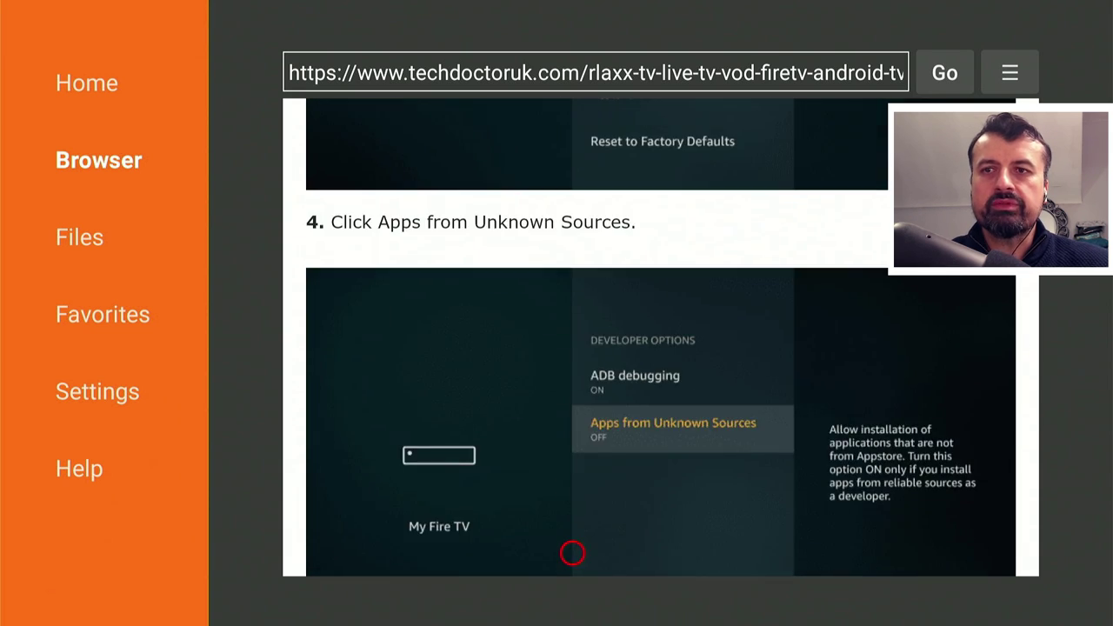
scroll(573, 553, down, 8)
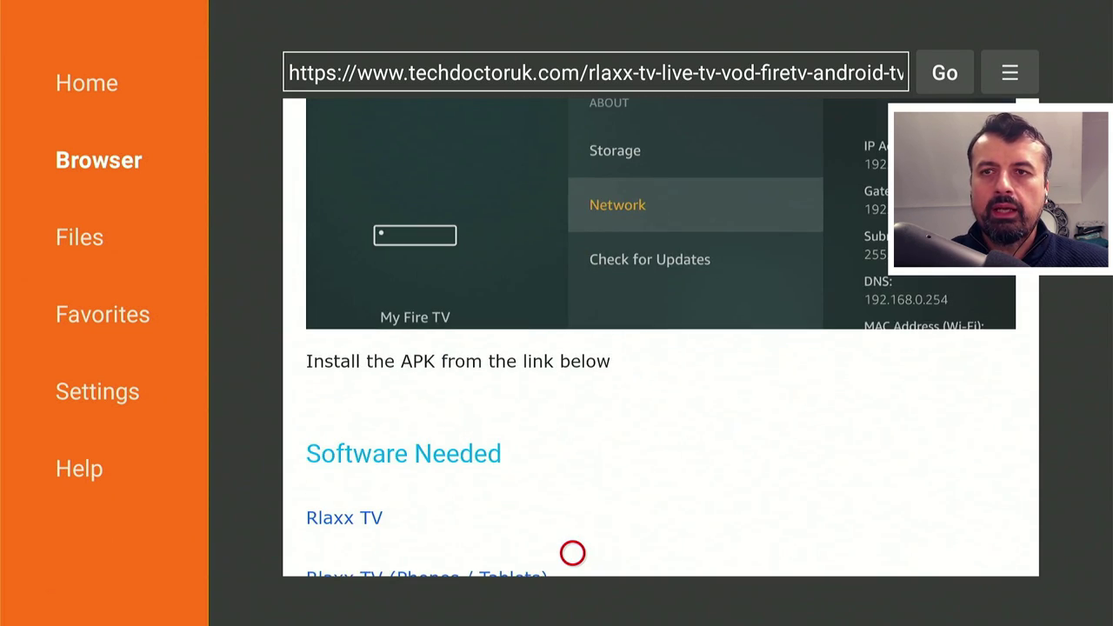
scroll(572, 553, down, 4)
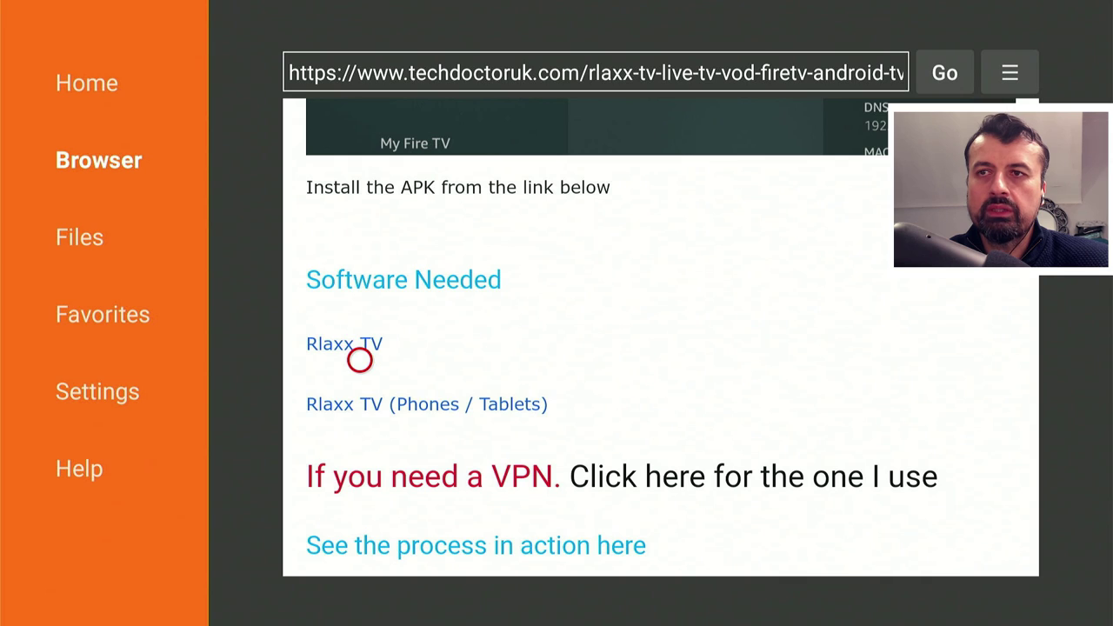
Follow the Rlaxx TV link, press Download Now!, and dismiss the ad so the download runs
click(360, 348)
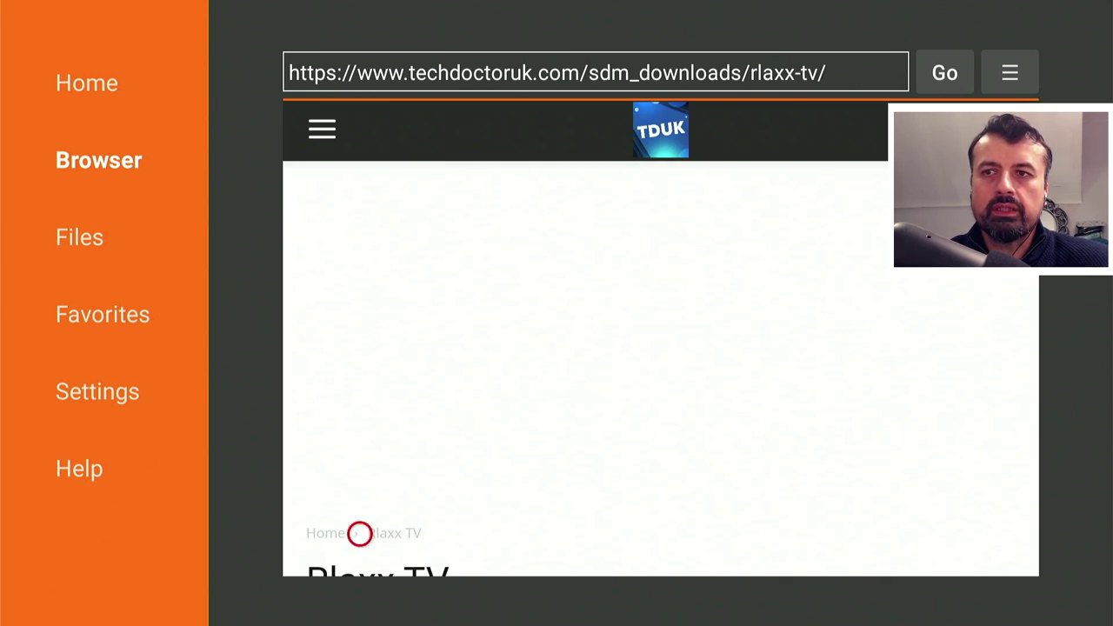
scroll(360, 553, down, 5)
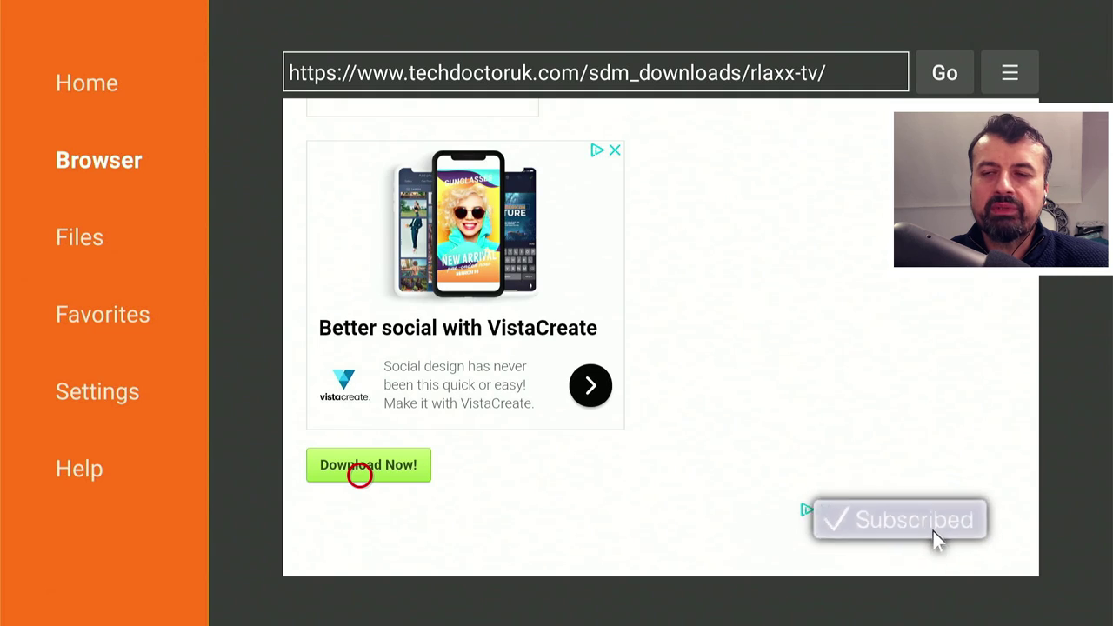
click(360, 475)
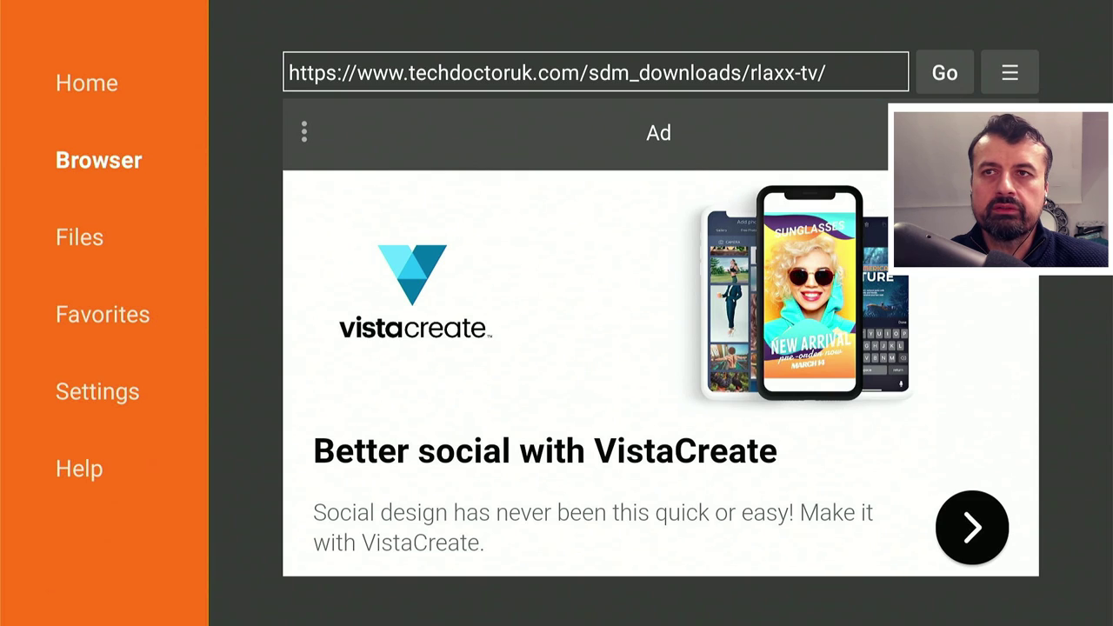
key(Escape)
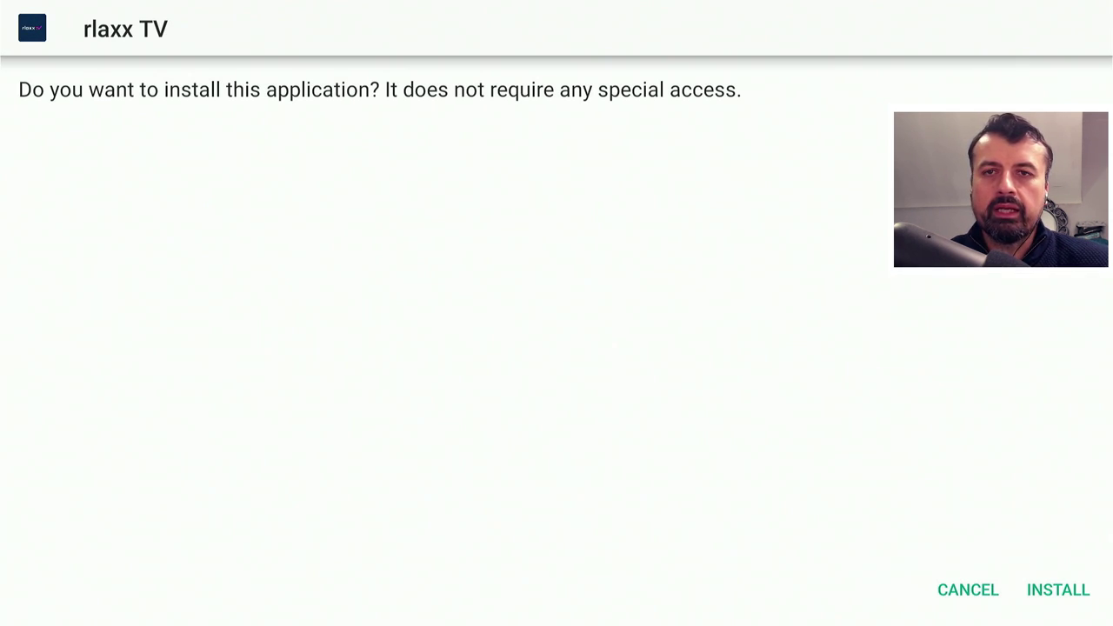
Confirm INSTALL on the rlaxx TV installer prompt
key(Right)
key(Return)
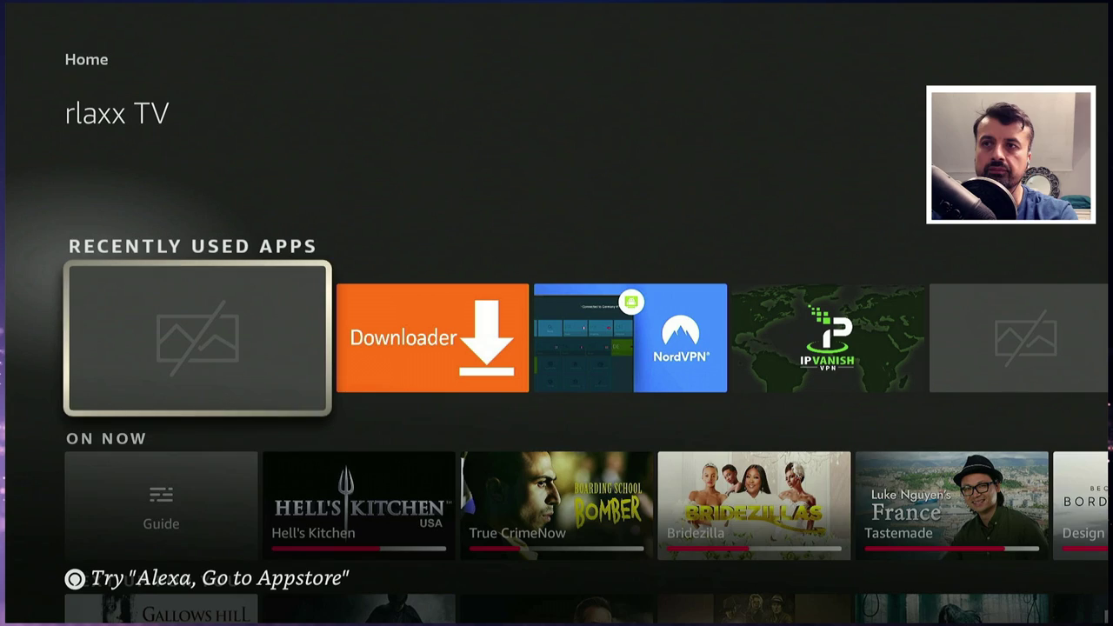
Launch rlaxx TV, pass the welcome screen, accept the privacy terms and start watching live TV
key(Return)
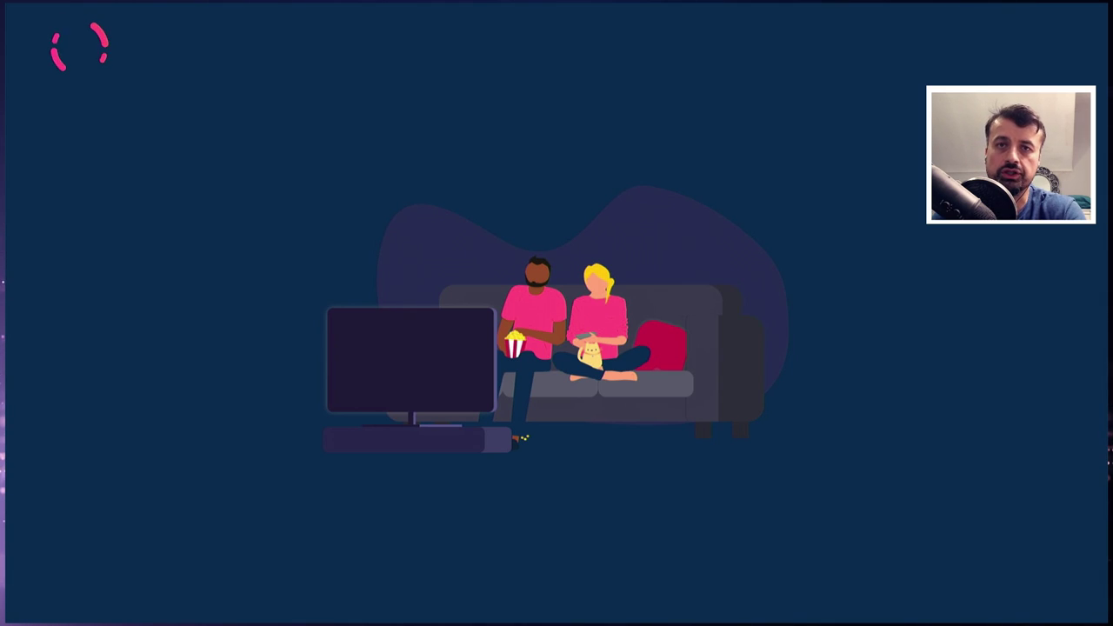
key(Return)
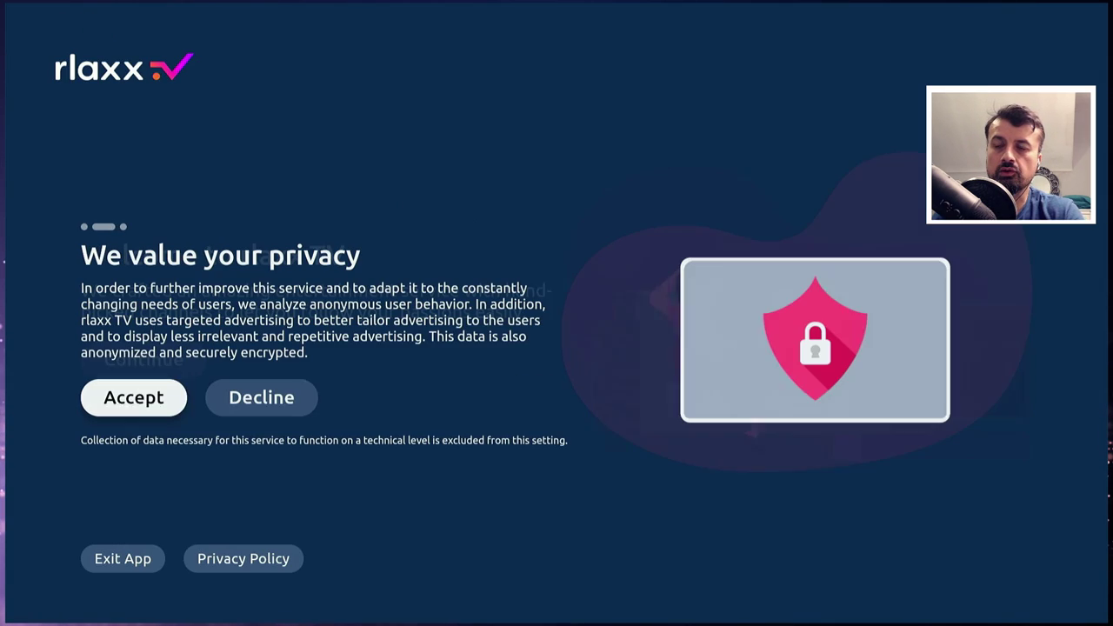
key(Right)
key(Left)
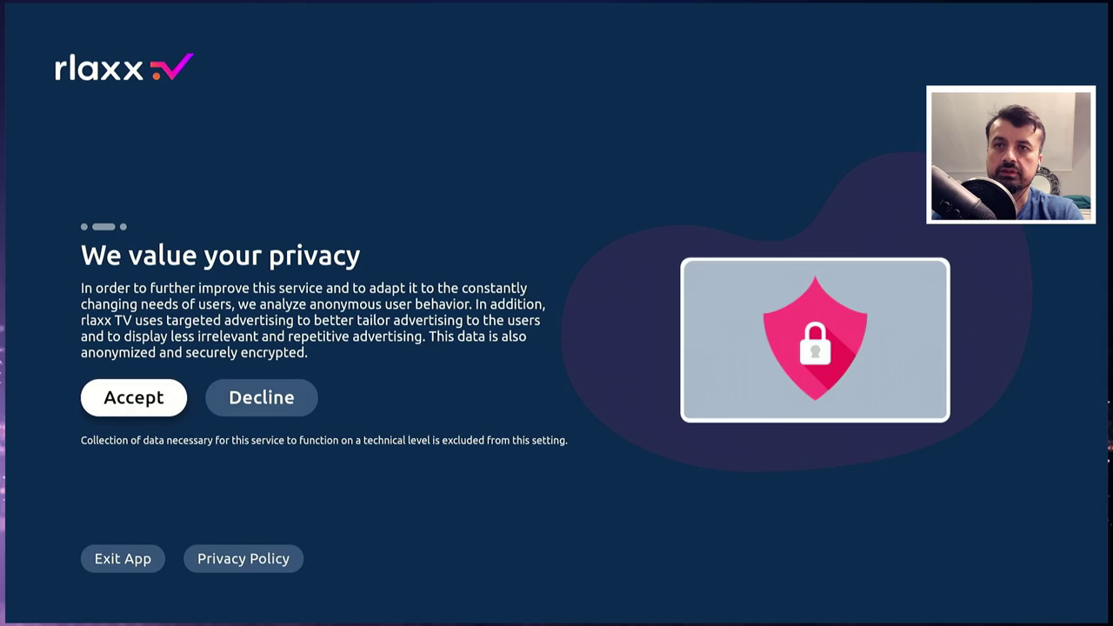
key(Return)
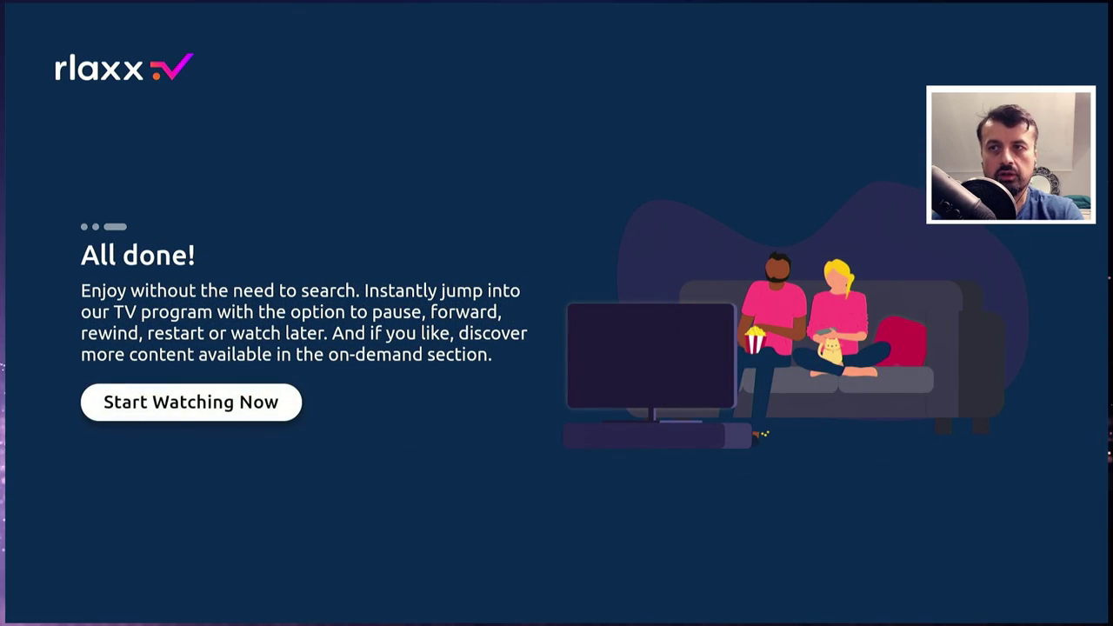
key(Return)
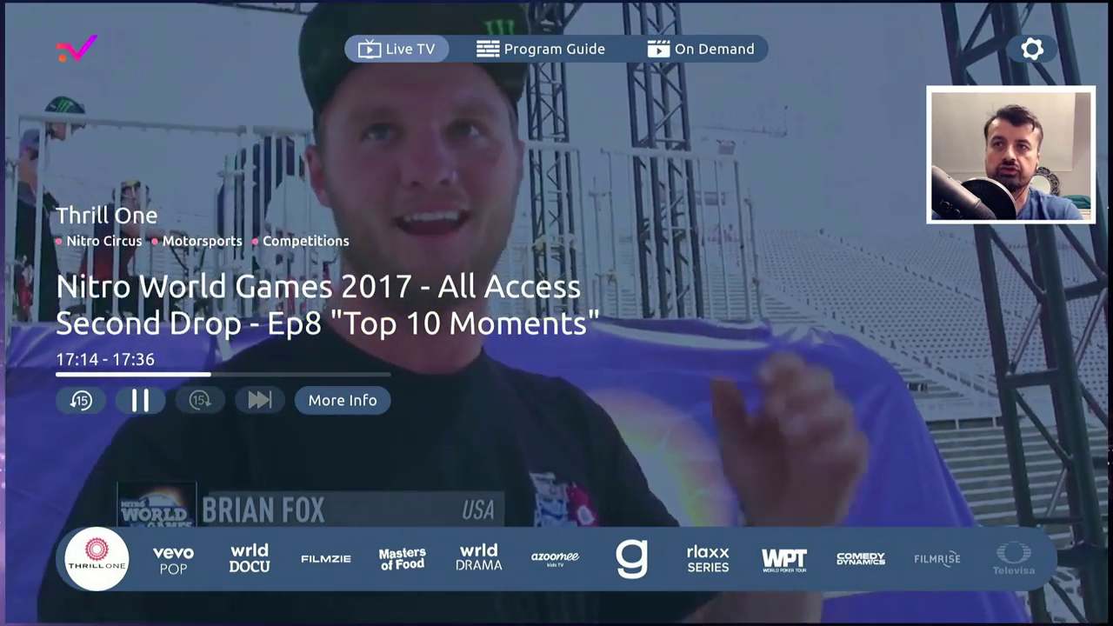
Select the gear icon in Rlaxx TV's top bar to open Settings
key(Up)
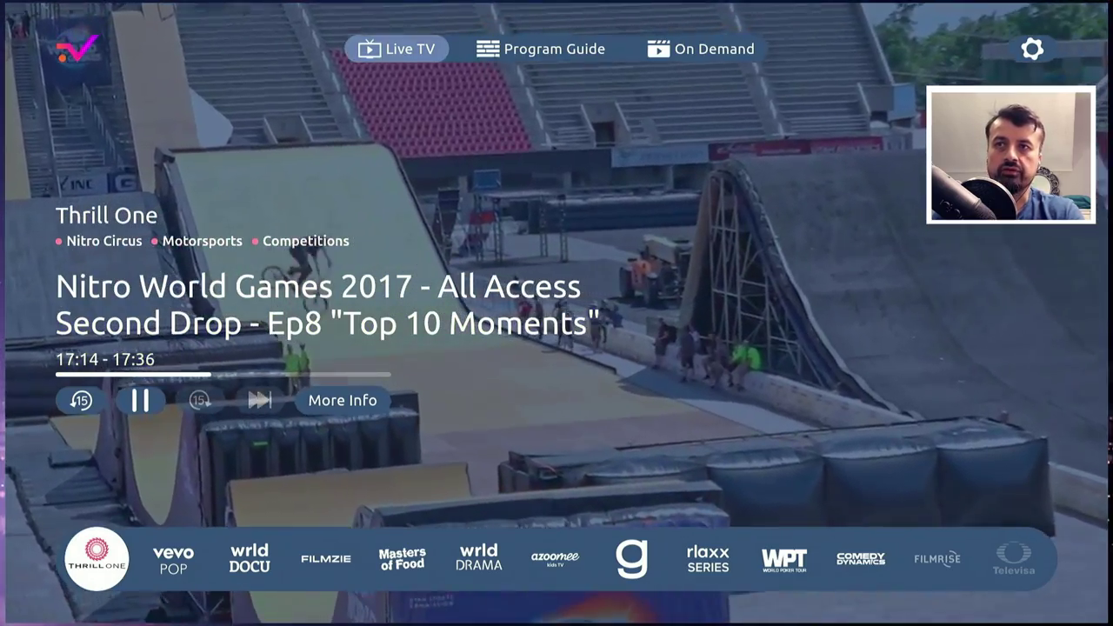
key(Right)
key(Right)
key(Right)
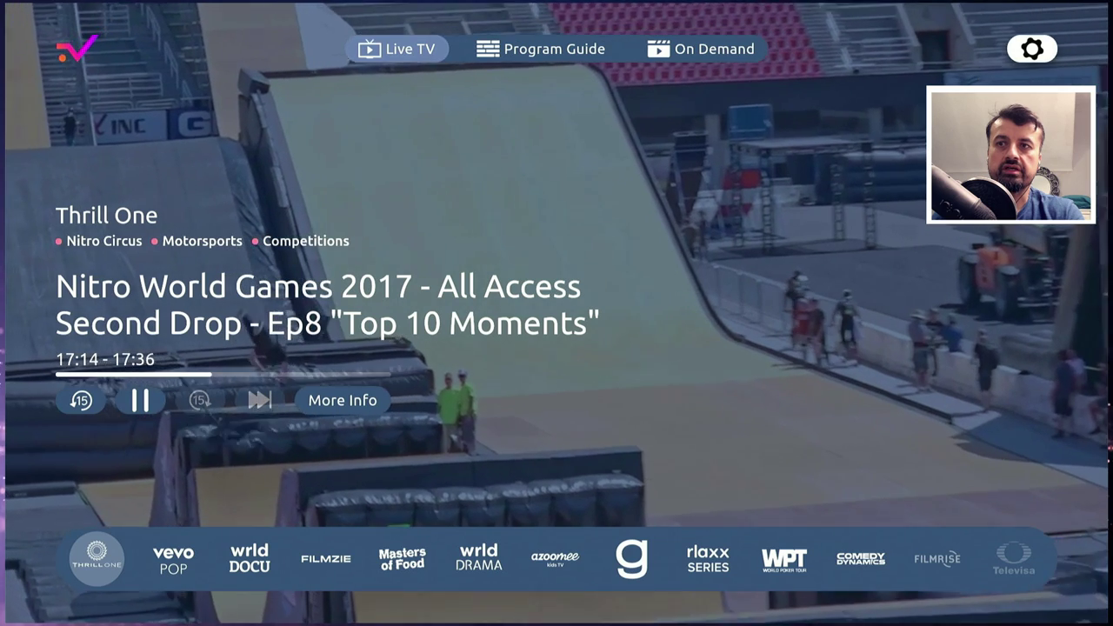
key(Return)
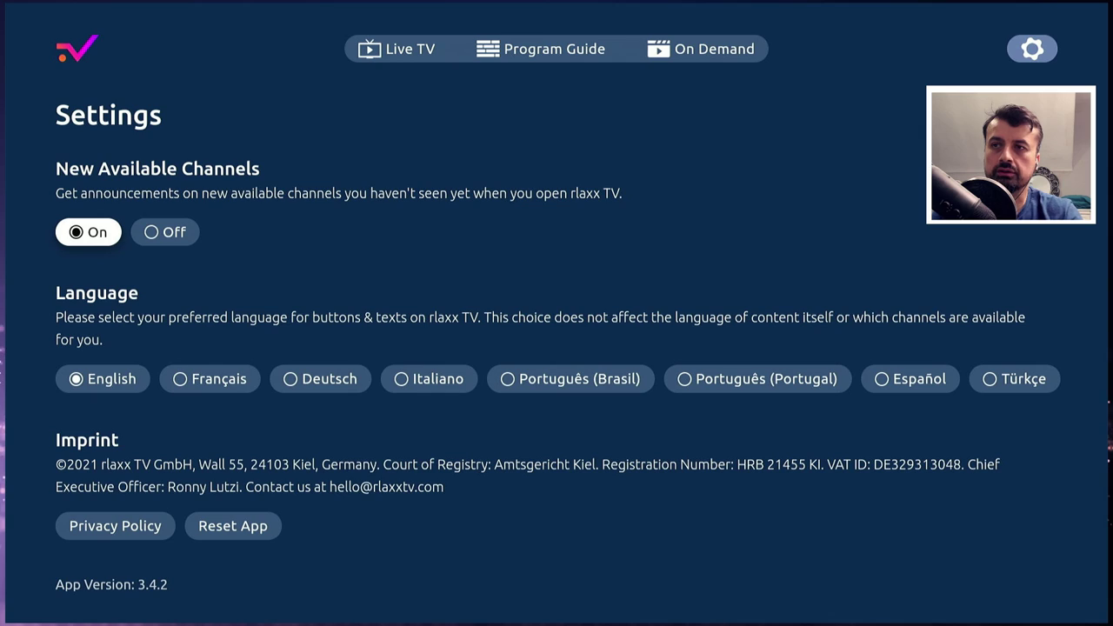
Browse the interface languages, privacy policy and reset options, keeping English selected
key(Down)
key(Right)
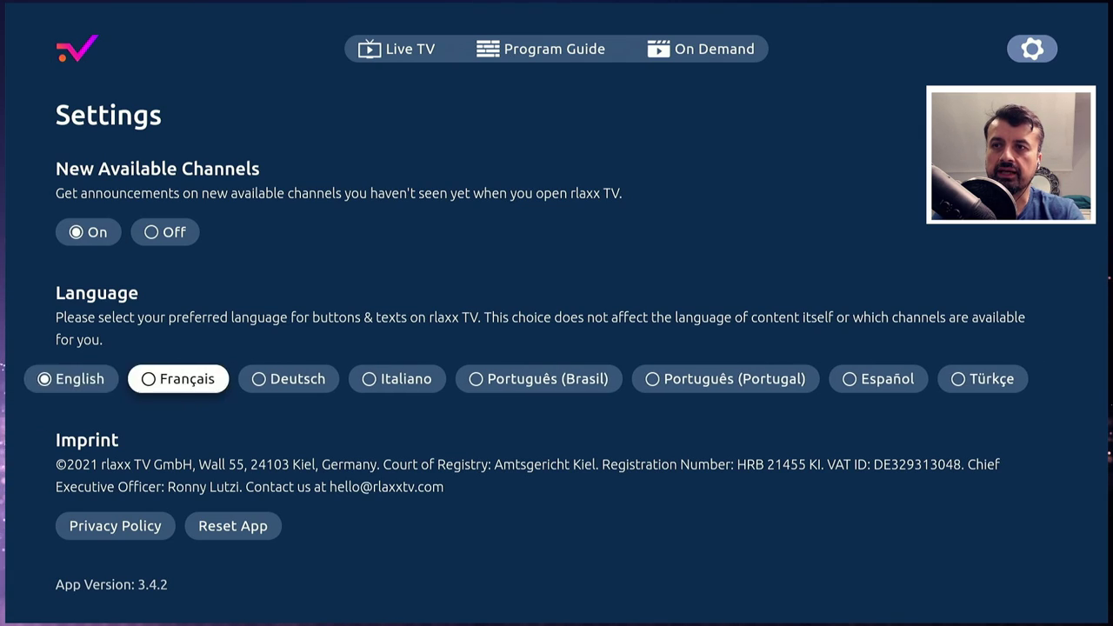
key(Right)
key(Left)
key(Left)
key(Down)
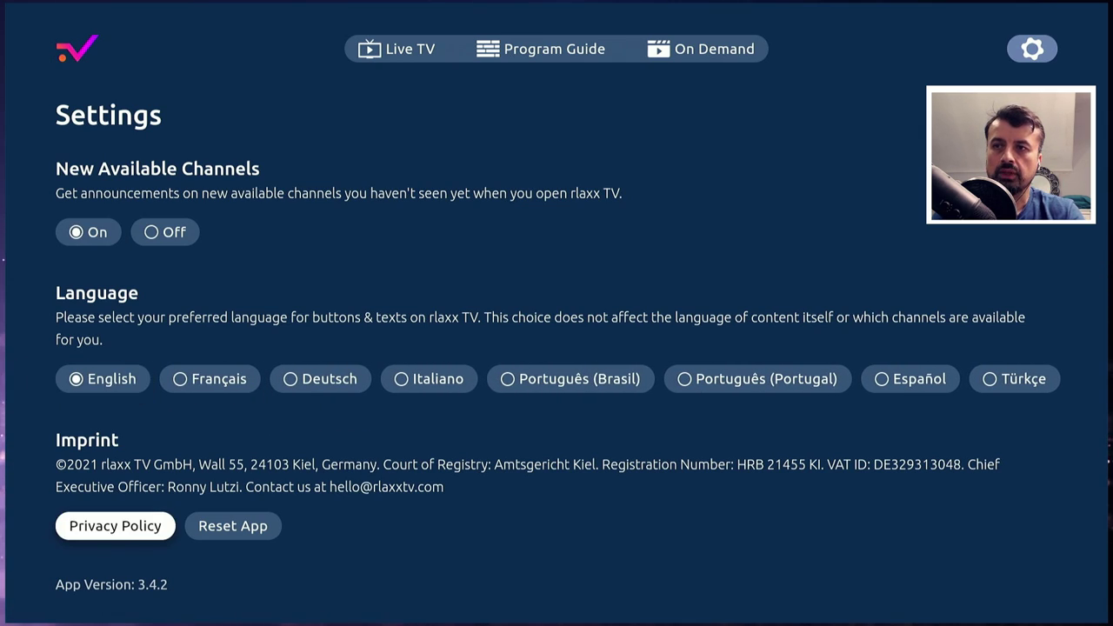
key(Right)
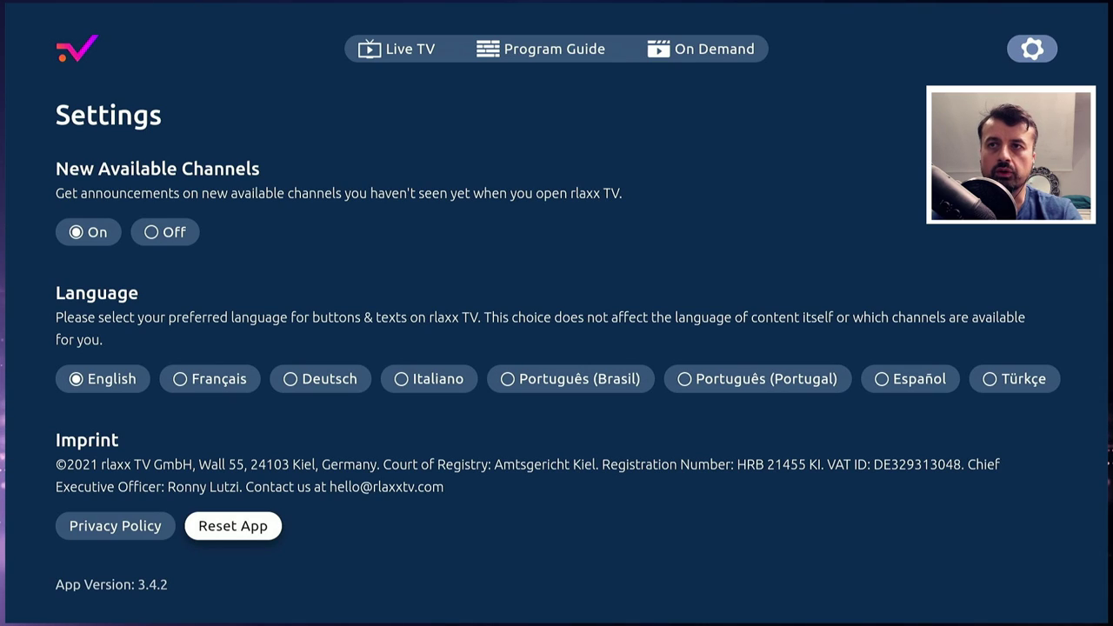
Go back to the top bar and open the Program Guide
key(Up)
key(Up)
key(Up)
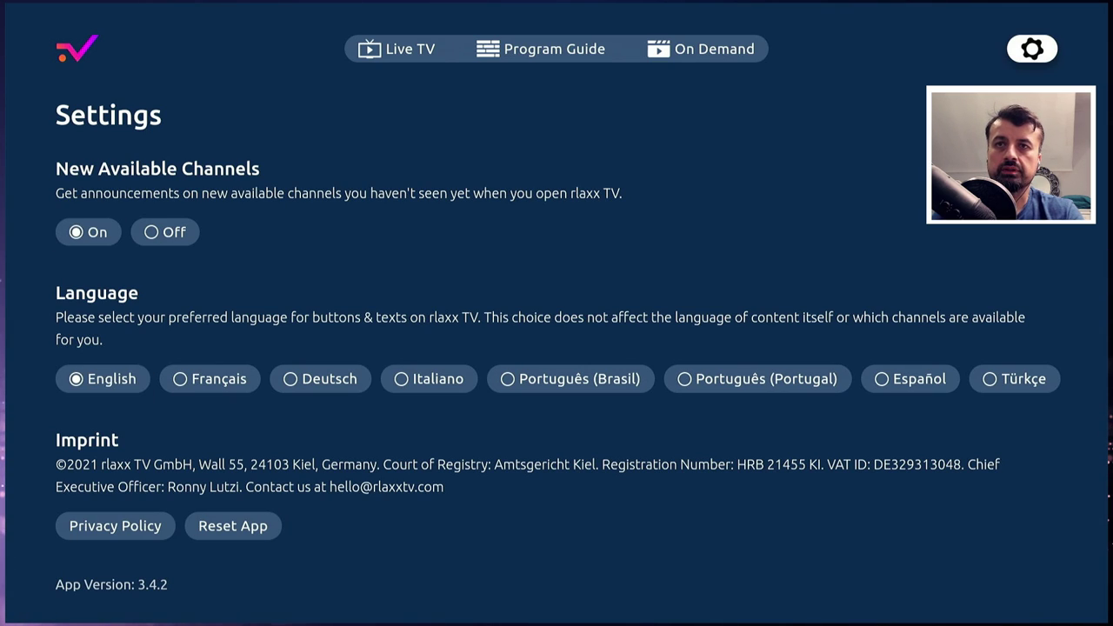
key(Left)
key(Right)
key(Return)
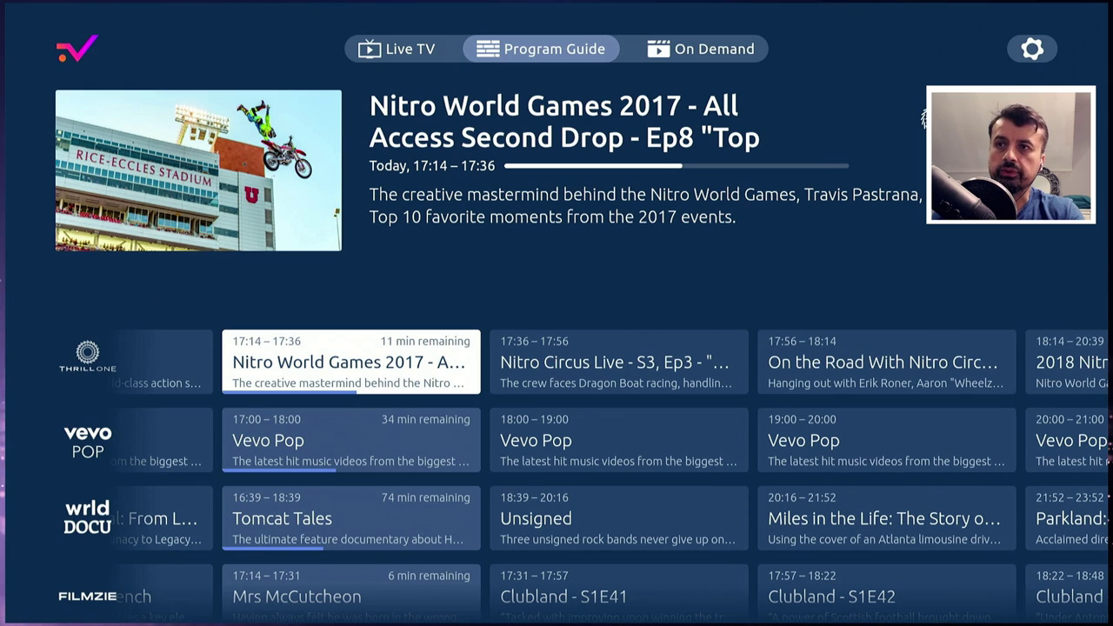
Browse the Vevo Pop, wrld DOCU and Filmzie rows, including Unsigned and Miles in the Life
click(350, 439)
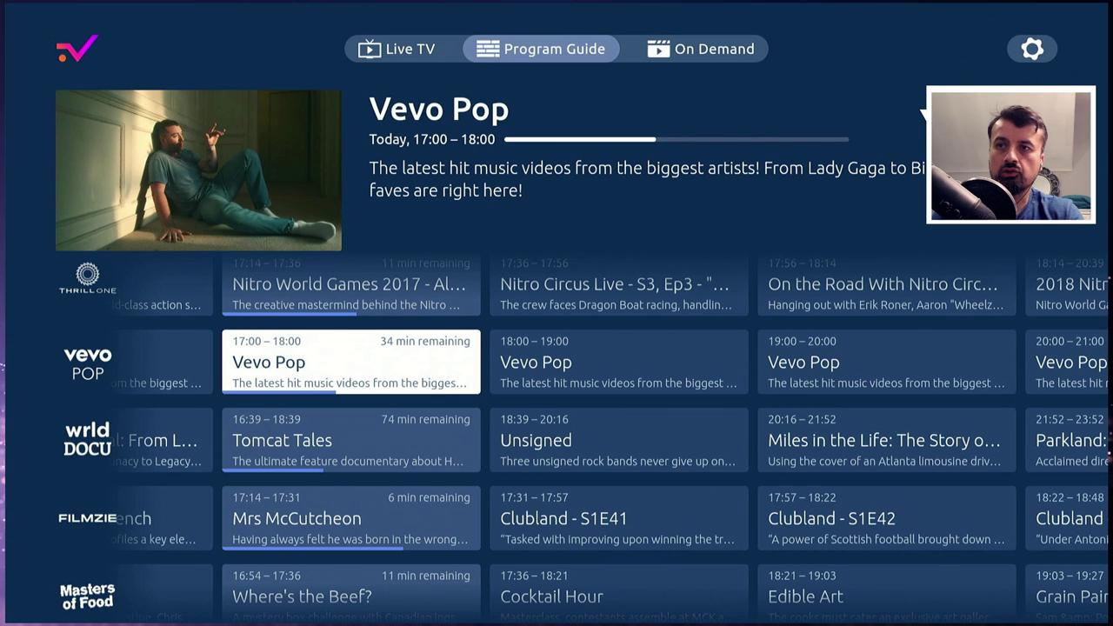
click(350, 439)
click(619, 361)
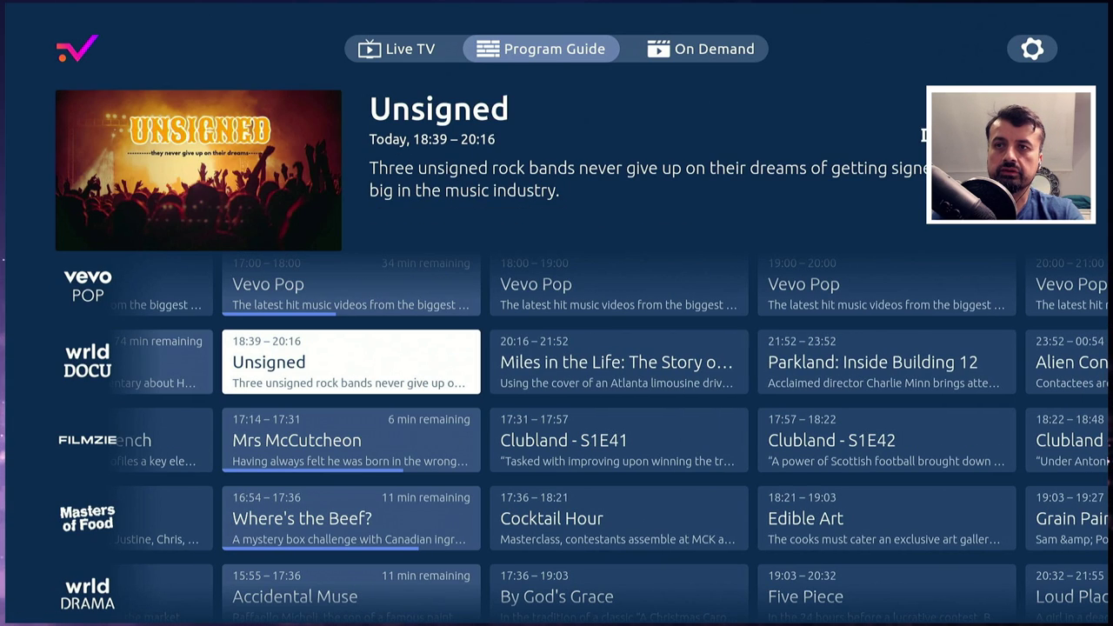
click(619, 361)
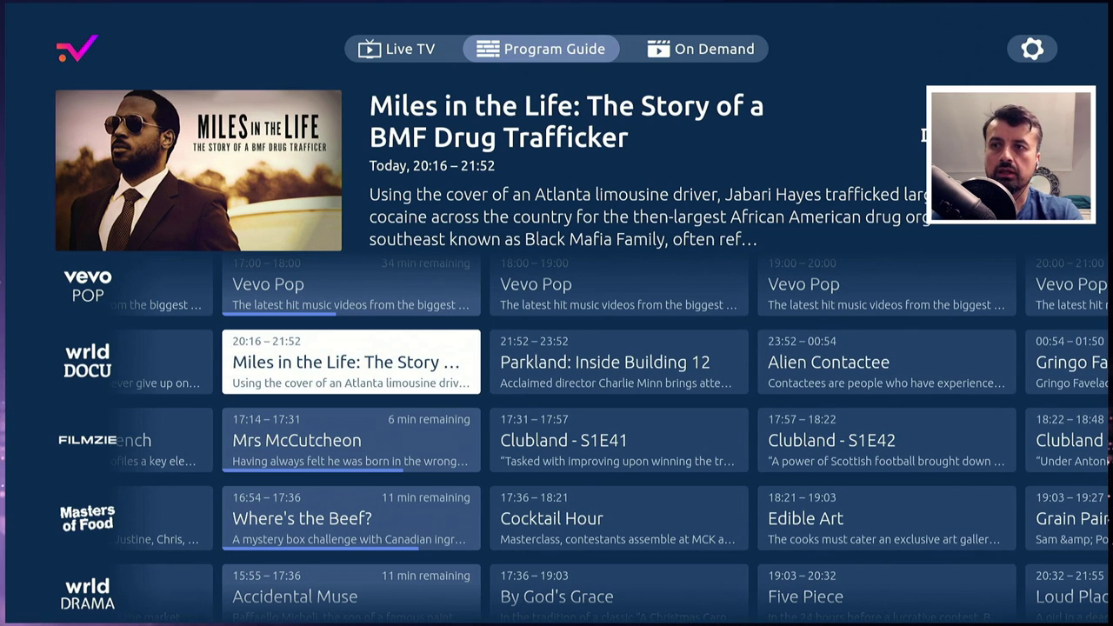
click(351, 440)
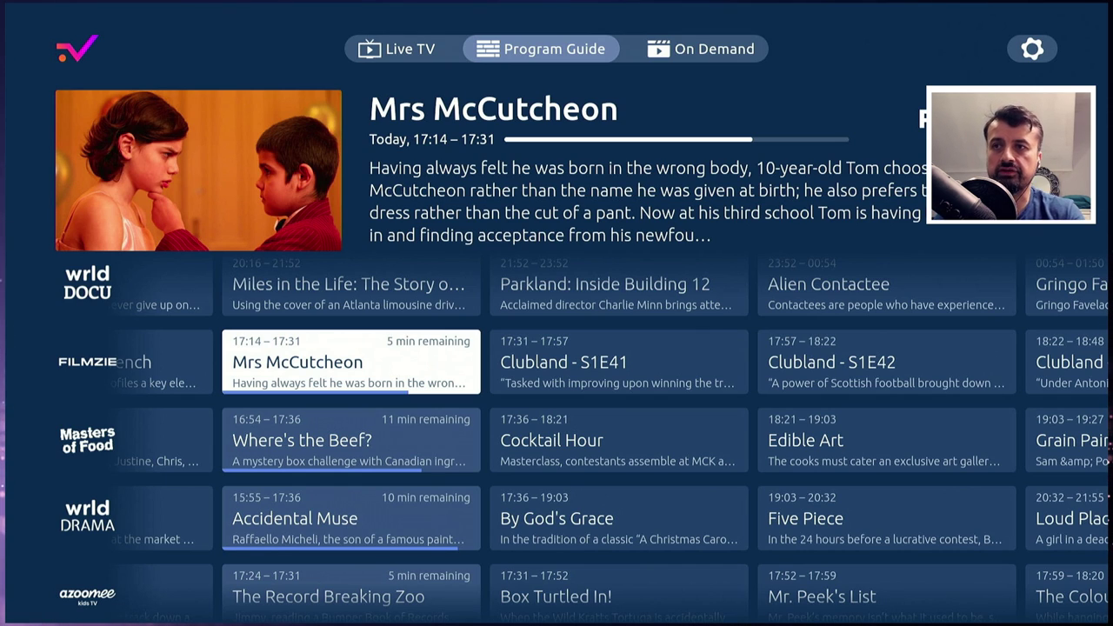
Open the details of Where's the Beef? on Masters of Food
key(Down)
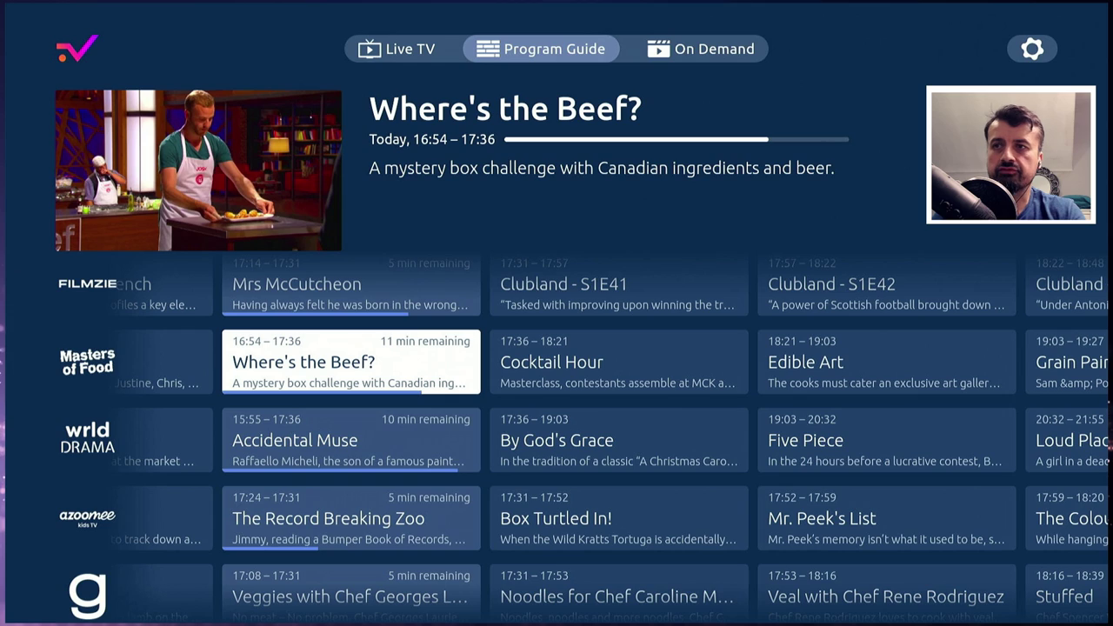
key(Right)
key(Left)
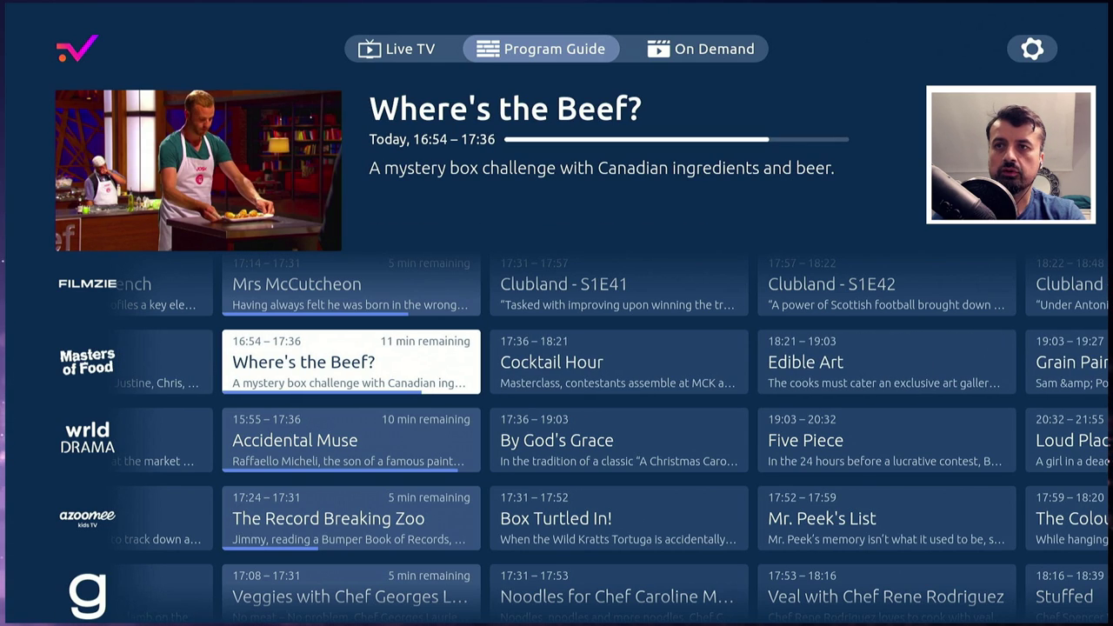
key(Return)
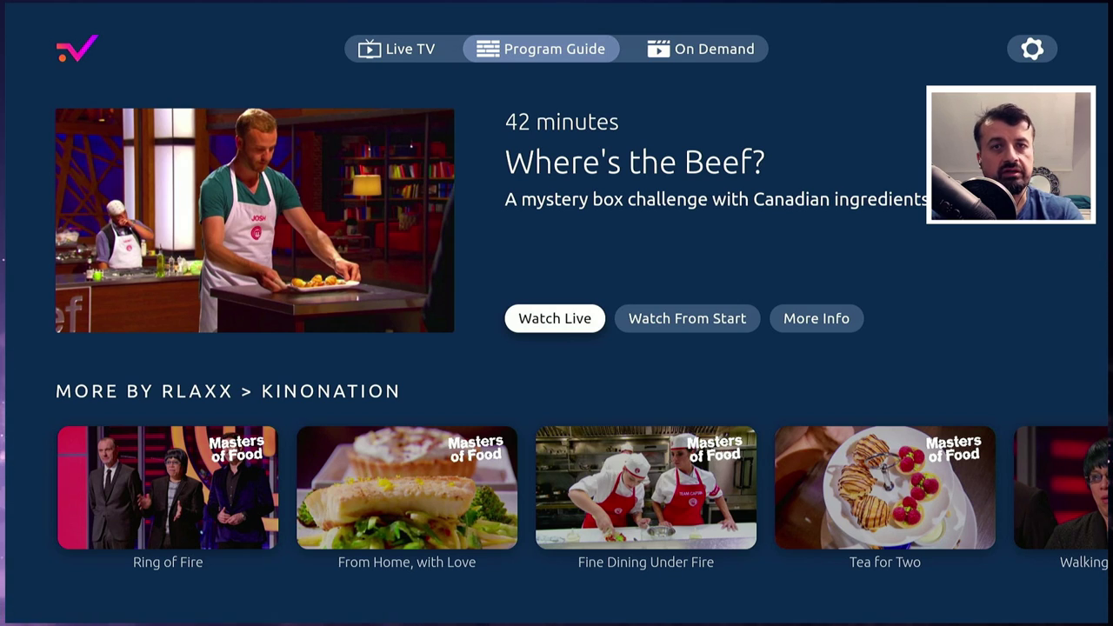
Watch Where's the Beef? live, then return and play it from the start
key(Right)
key(Left)
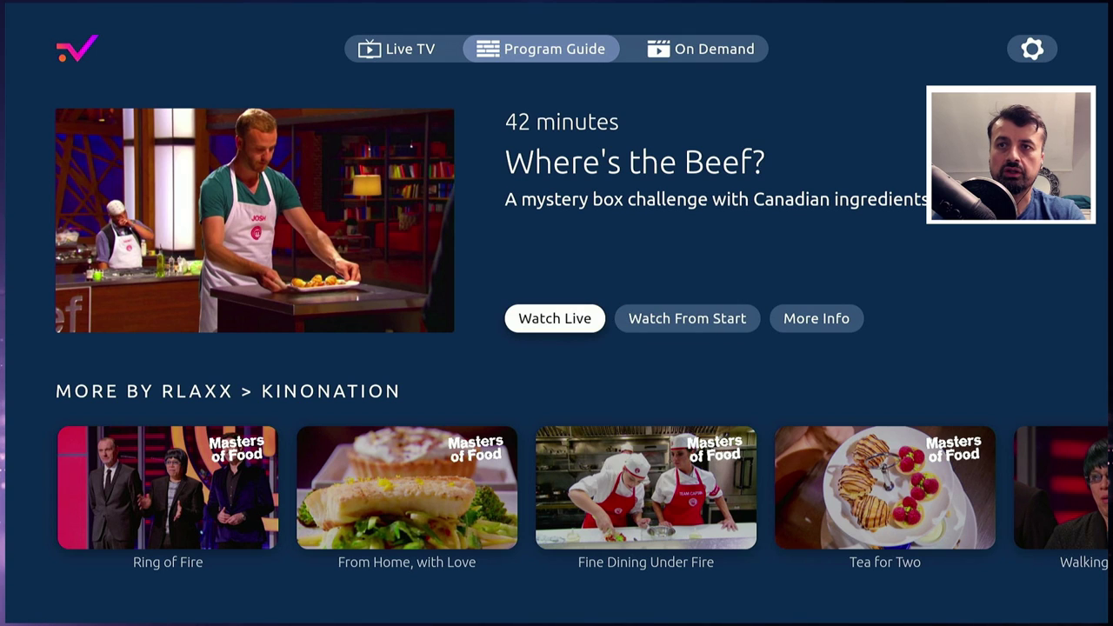
key(Return)
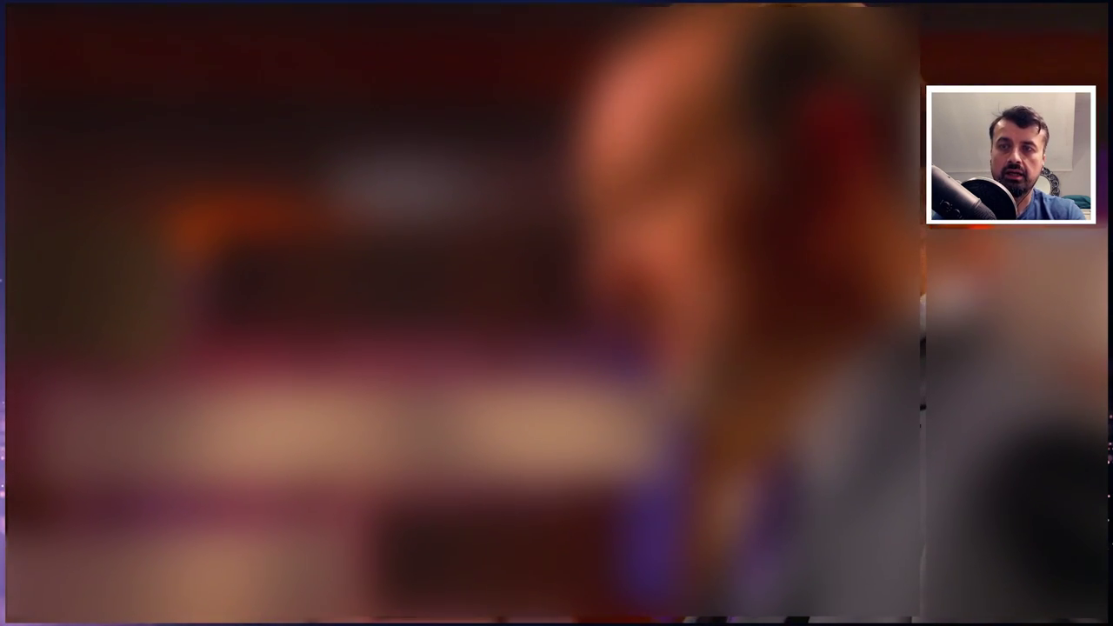
key(Return)
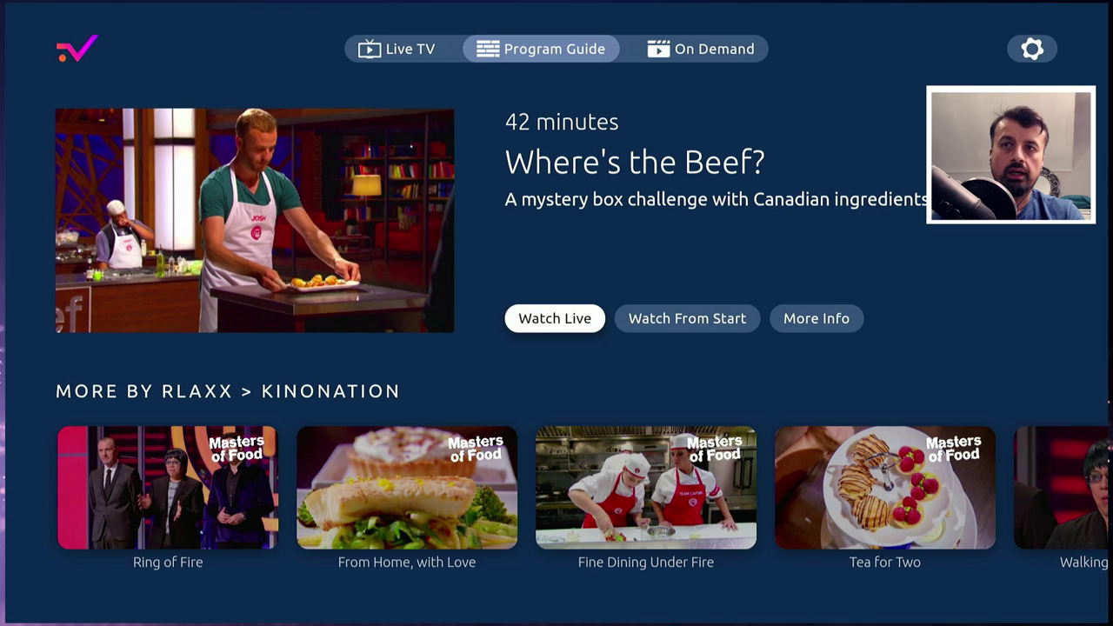
key(Return)
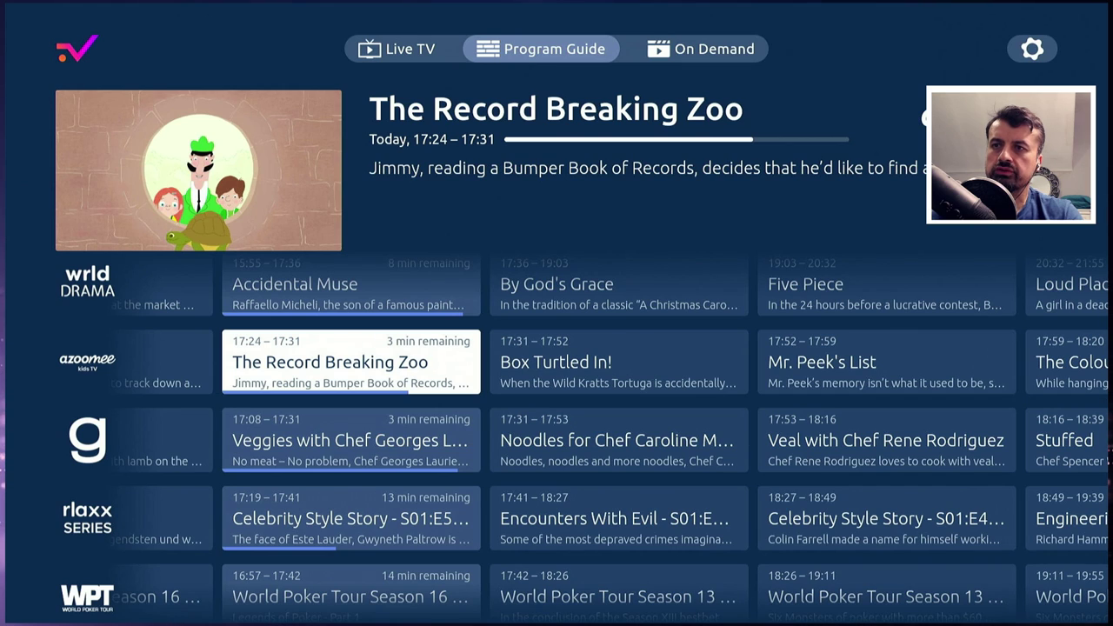
Scroll down the guide to The Red House, then back up to The Zombie Club
key(Down)
key(Down)
key(Down)
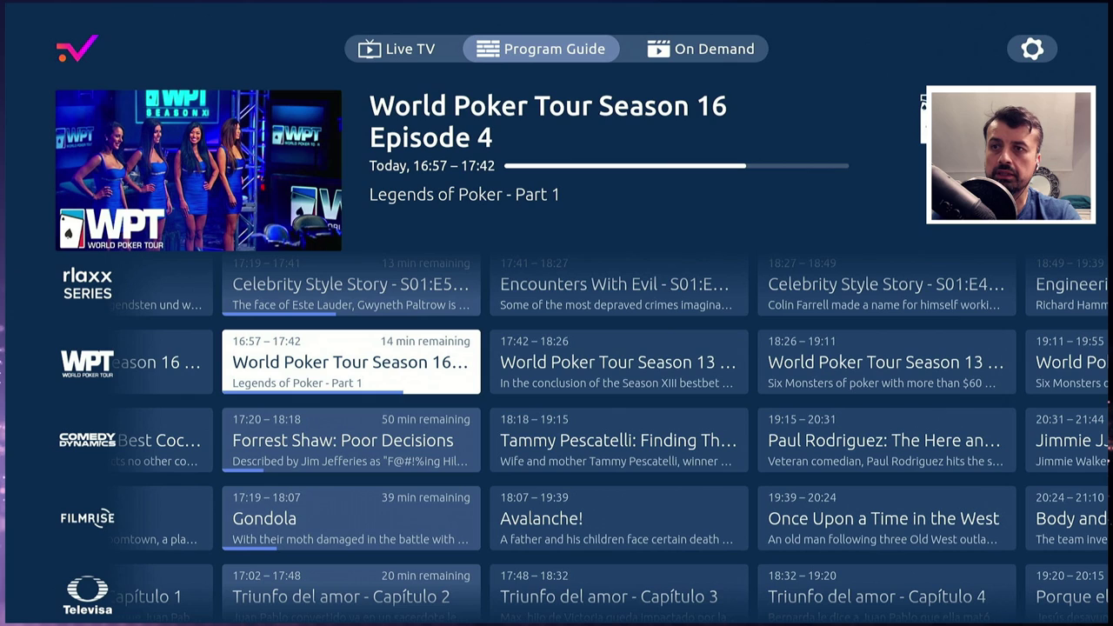
key(Down)
key(Down)
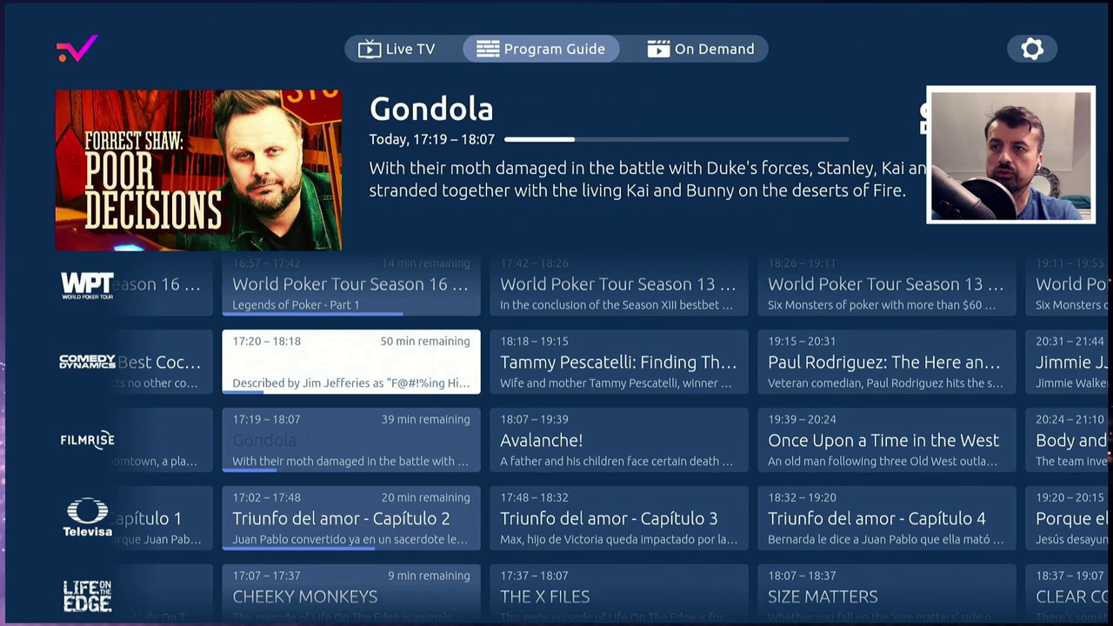
key(Down)
key(Down)
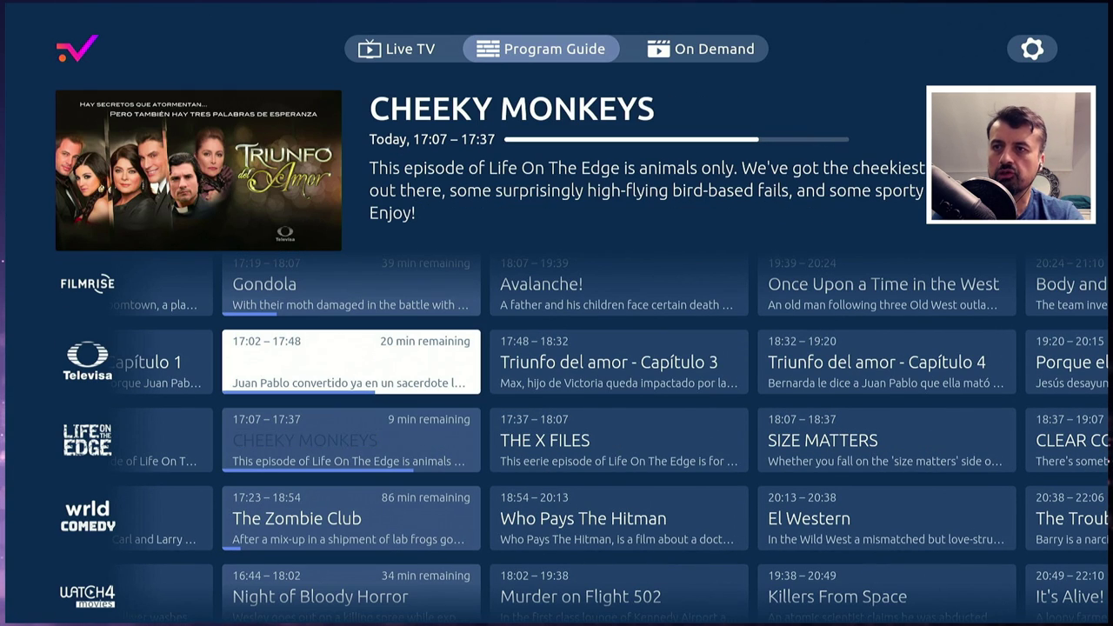
key(Down)
key(Down)
key(Down)
key(Down)
key(Down)
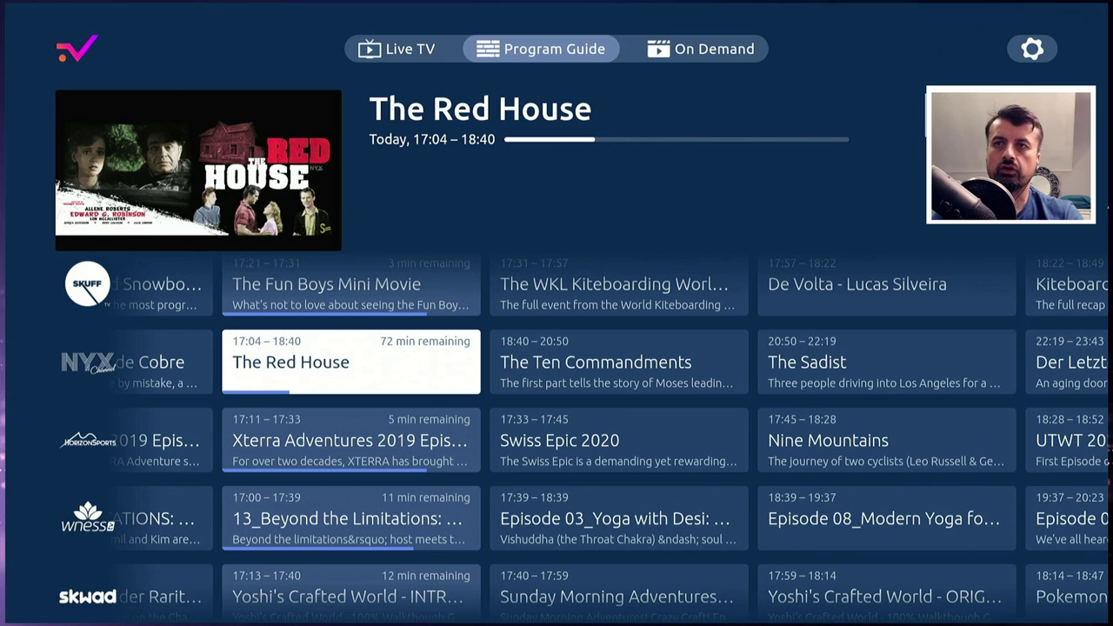
key(Up)
key(Up)
key(Up)
key(Up)
key(Up)
key(Up)
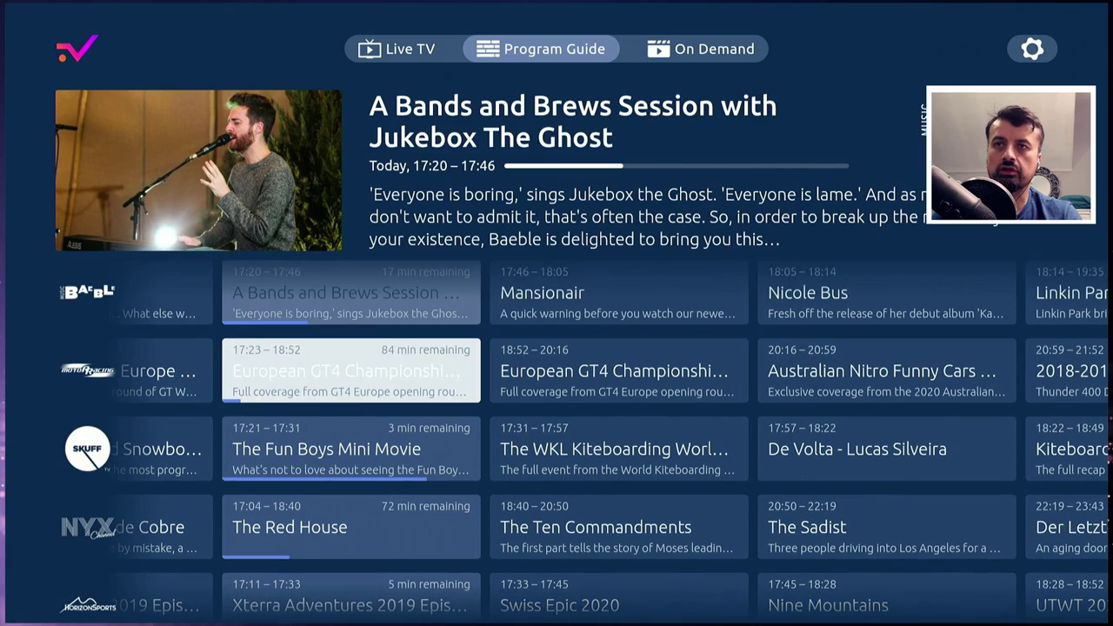
Switch to the On Demand section and highlight the wrld Documentary channel
key(Right)
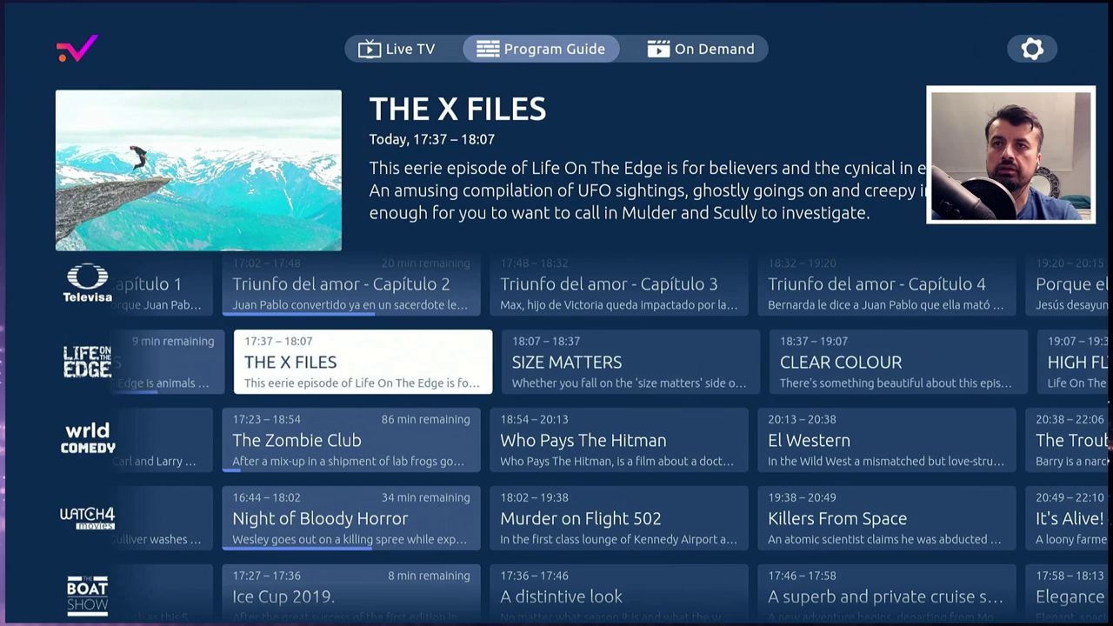
key(Return)
key(Right)
key(Right)
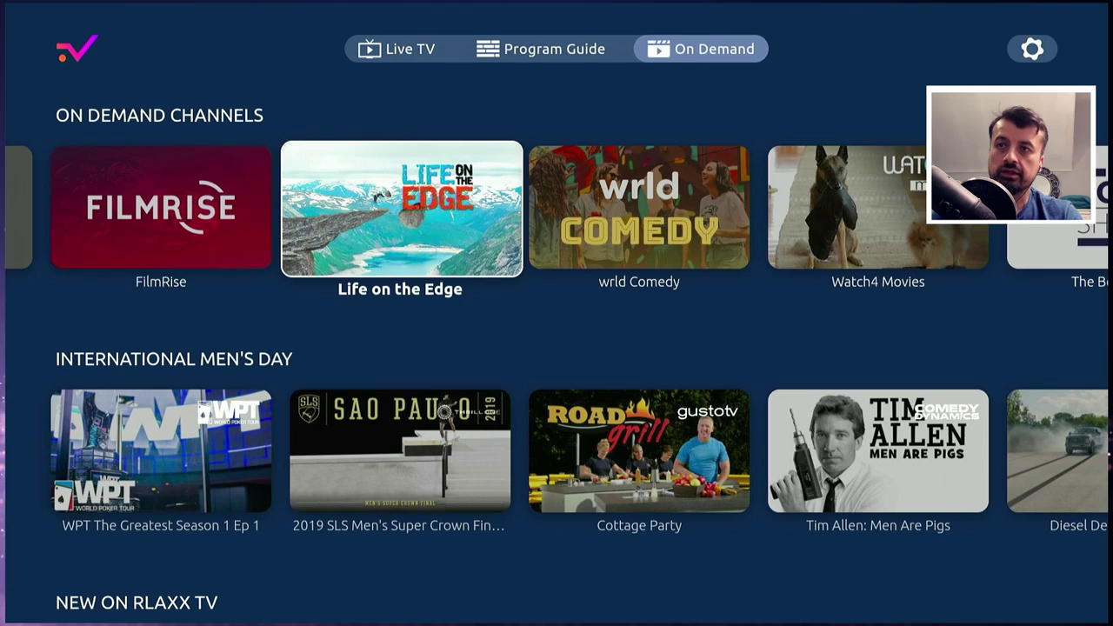
key(Left)
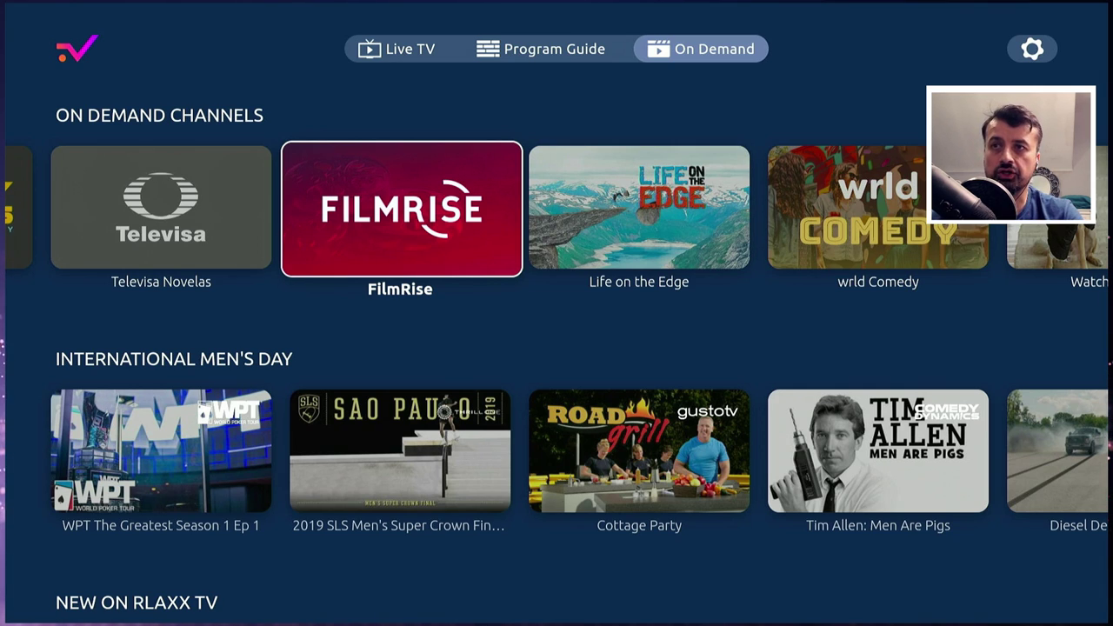
key(Right)
key(Left)
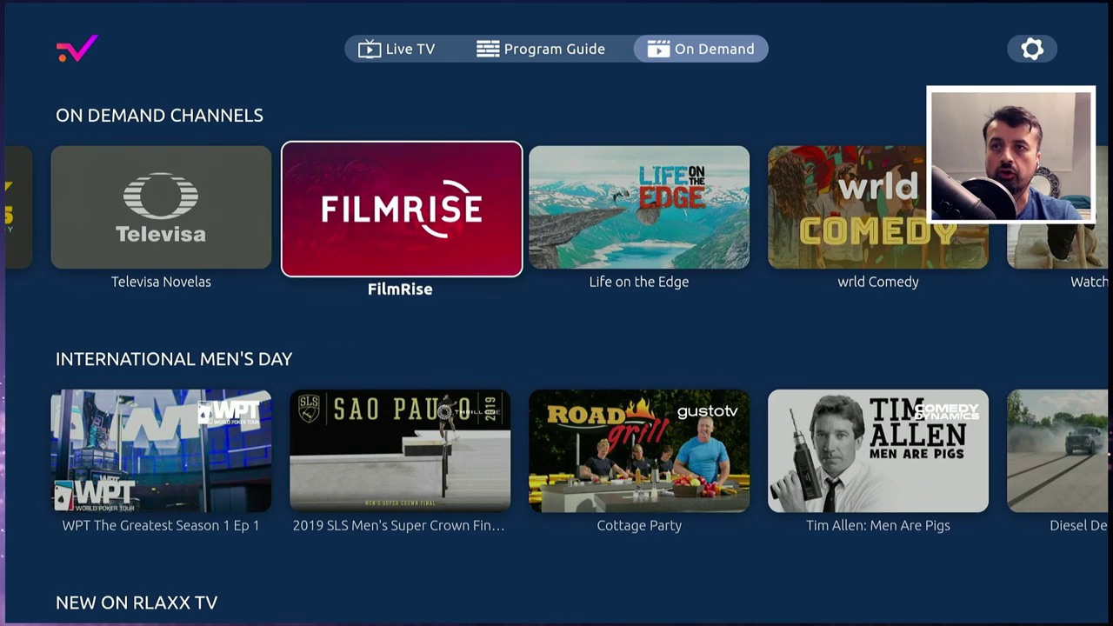
key(Return)
key(Down)
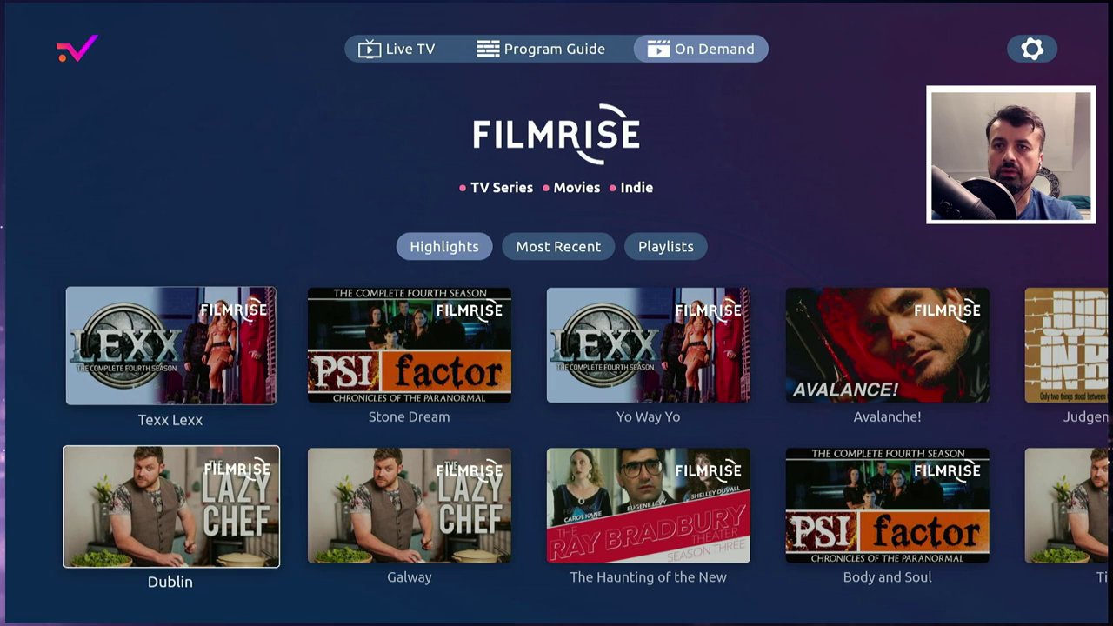
key(Right)
key(Right)
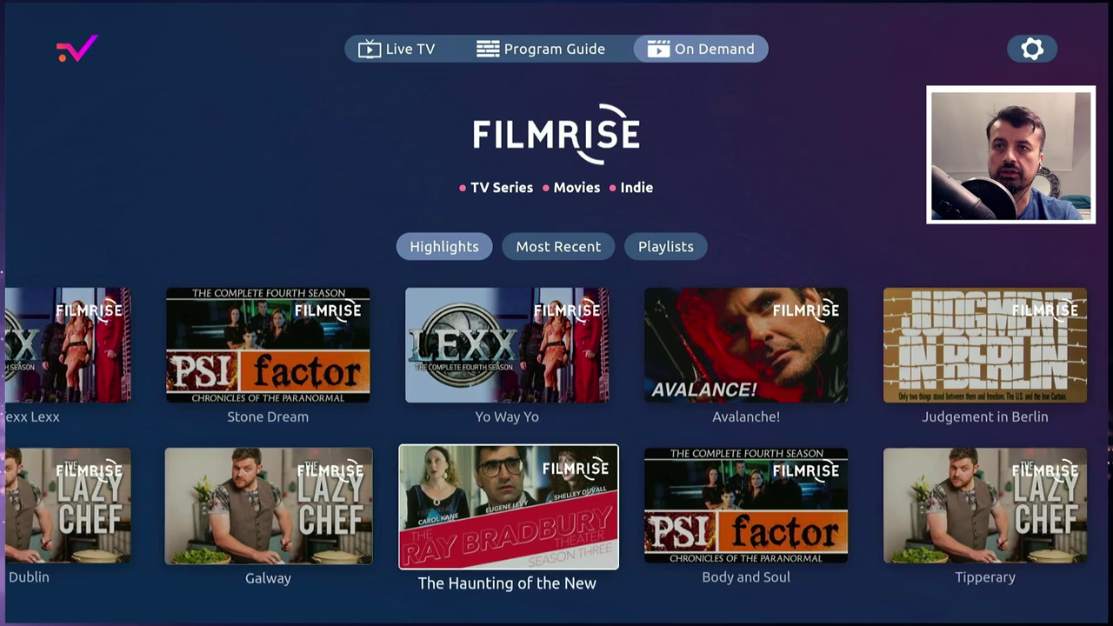
key(Escape)
key(Right)
key(Right)
key(Right)
key(Right)
key(Right)
key(Right)
key(Right)
key(Right)
key(Right)
key(Right)
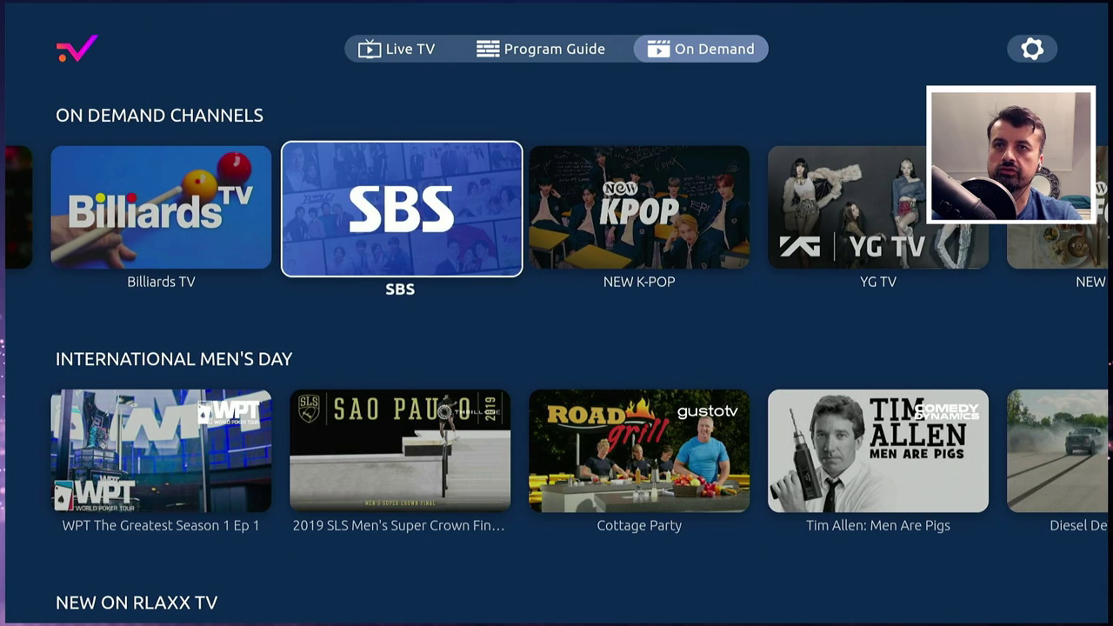
key(Right)
key(Right)
key(Left)
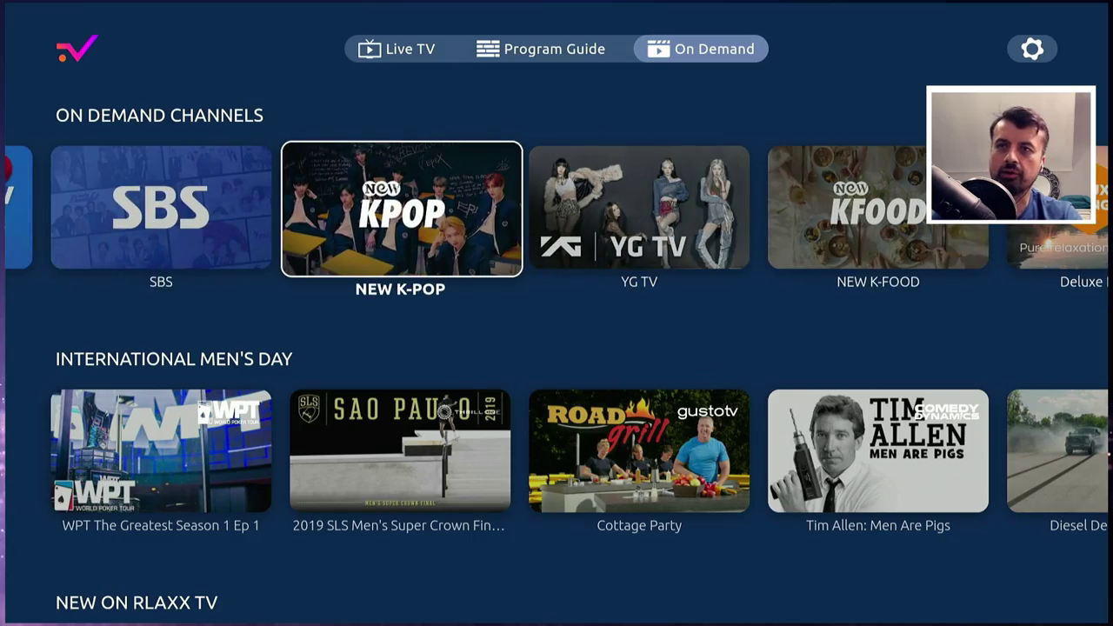